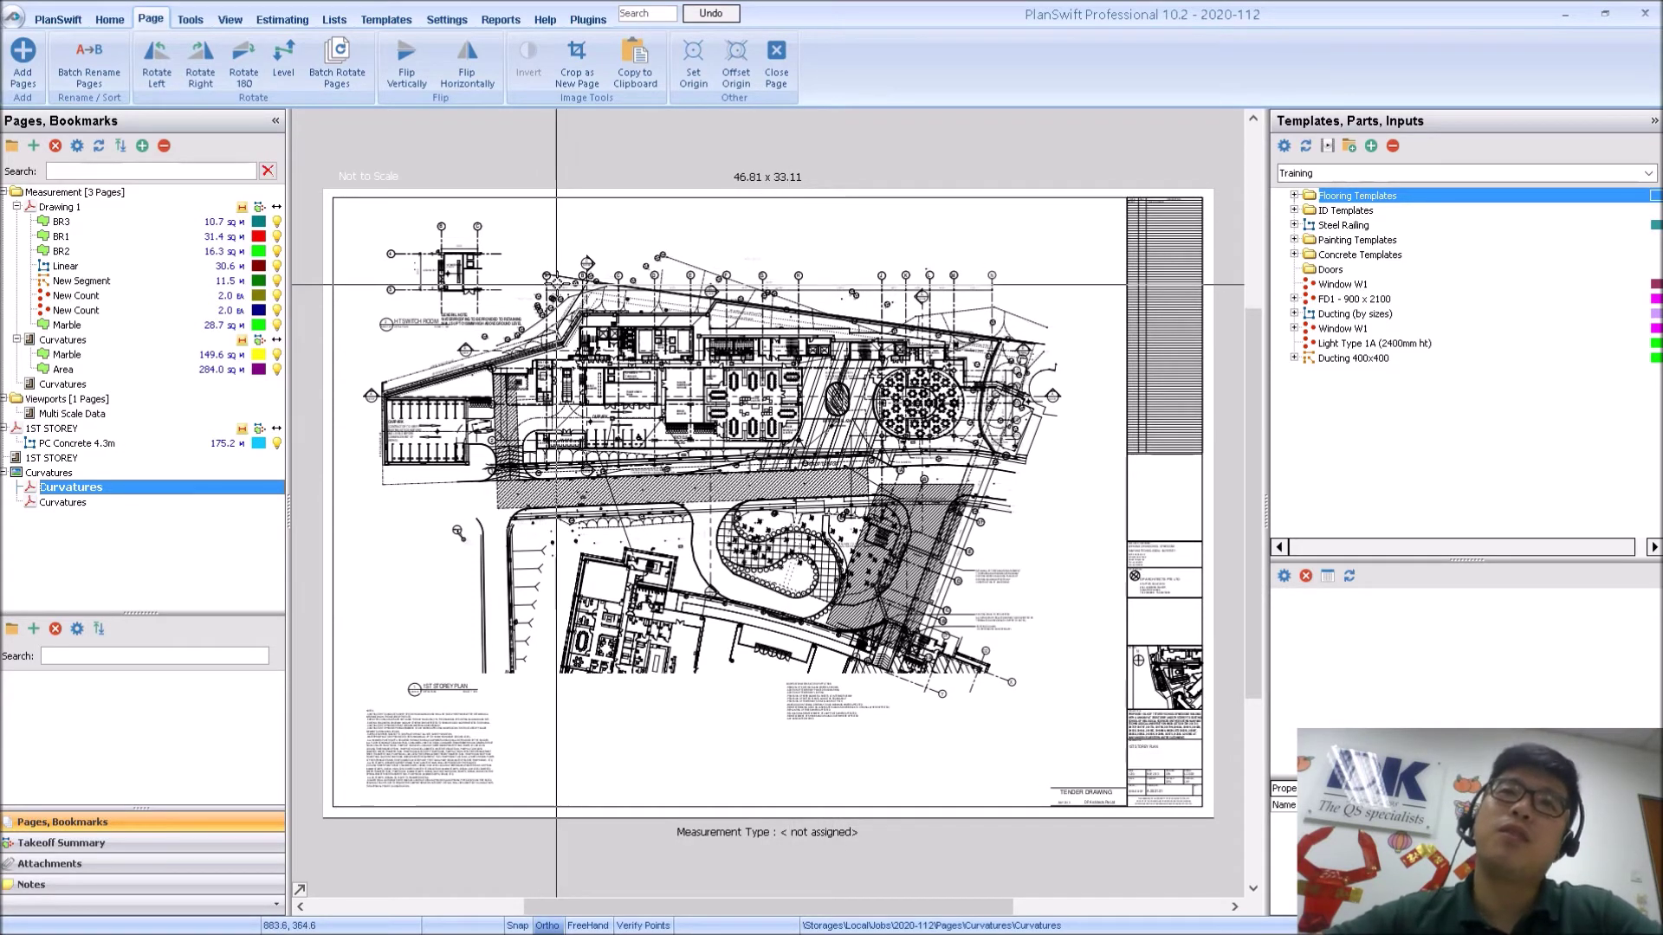
- Zoom into the plan's top-left and centre the 9600 dimension between grid lines A and B
scroll(558, 286, up, 1)
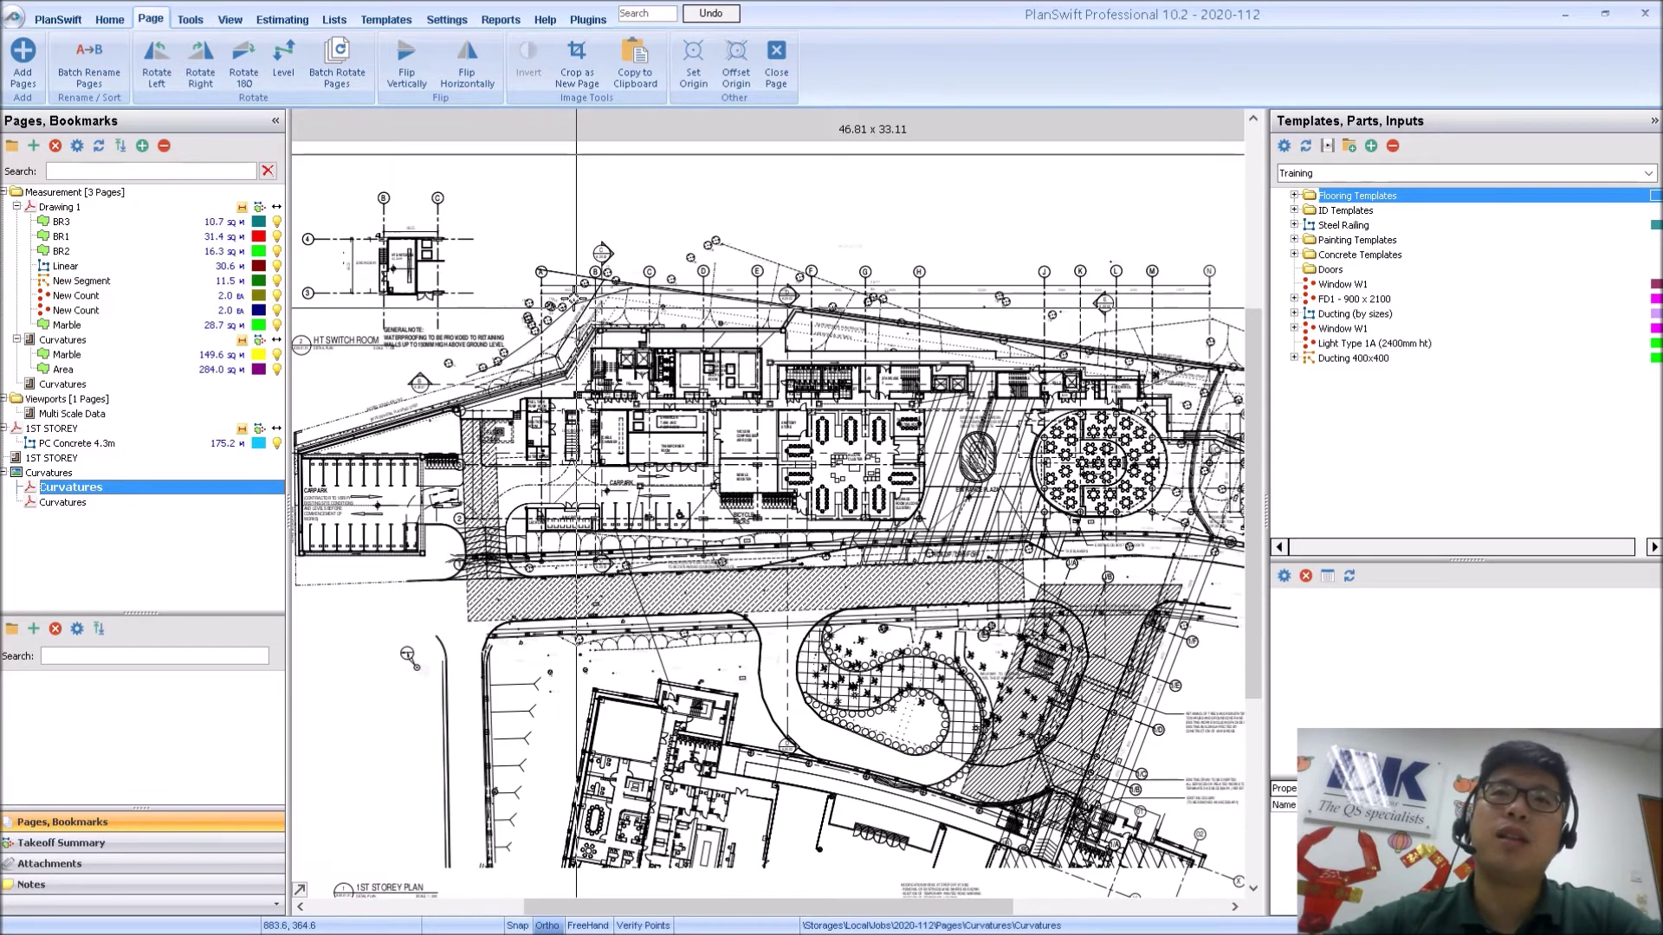
scroll(578, 303, up, 1)
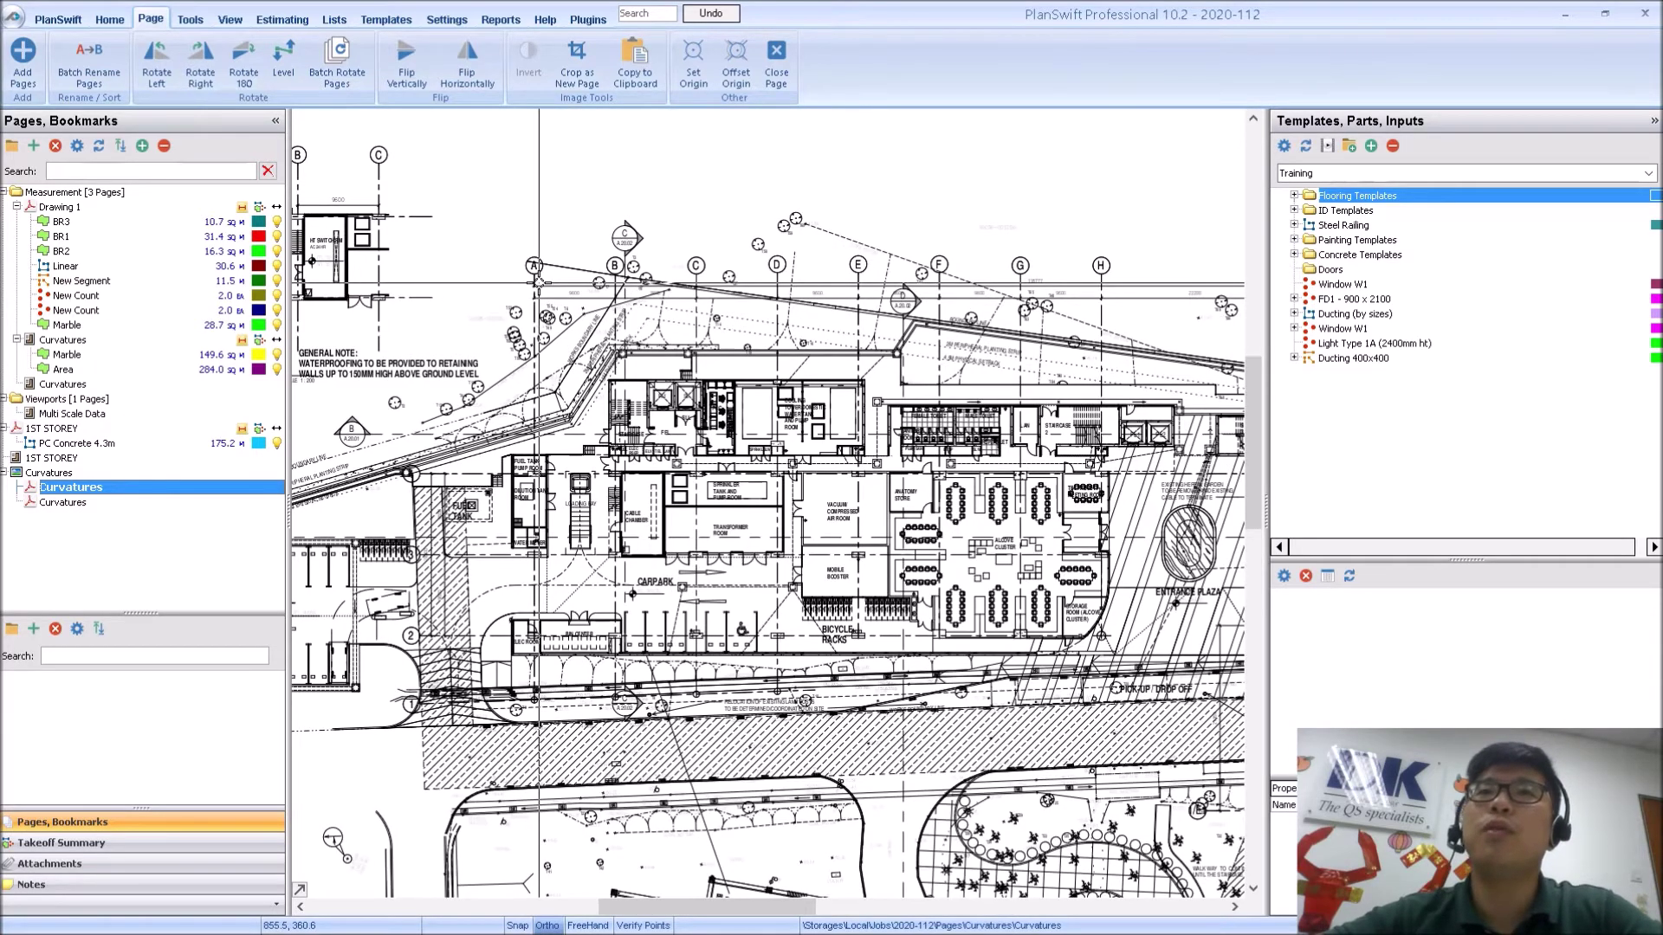
scroll(537, 282, up, 2)
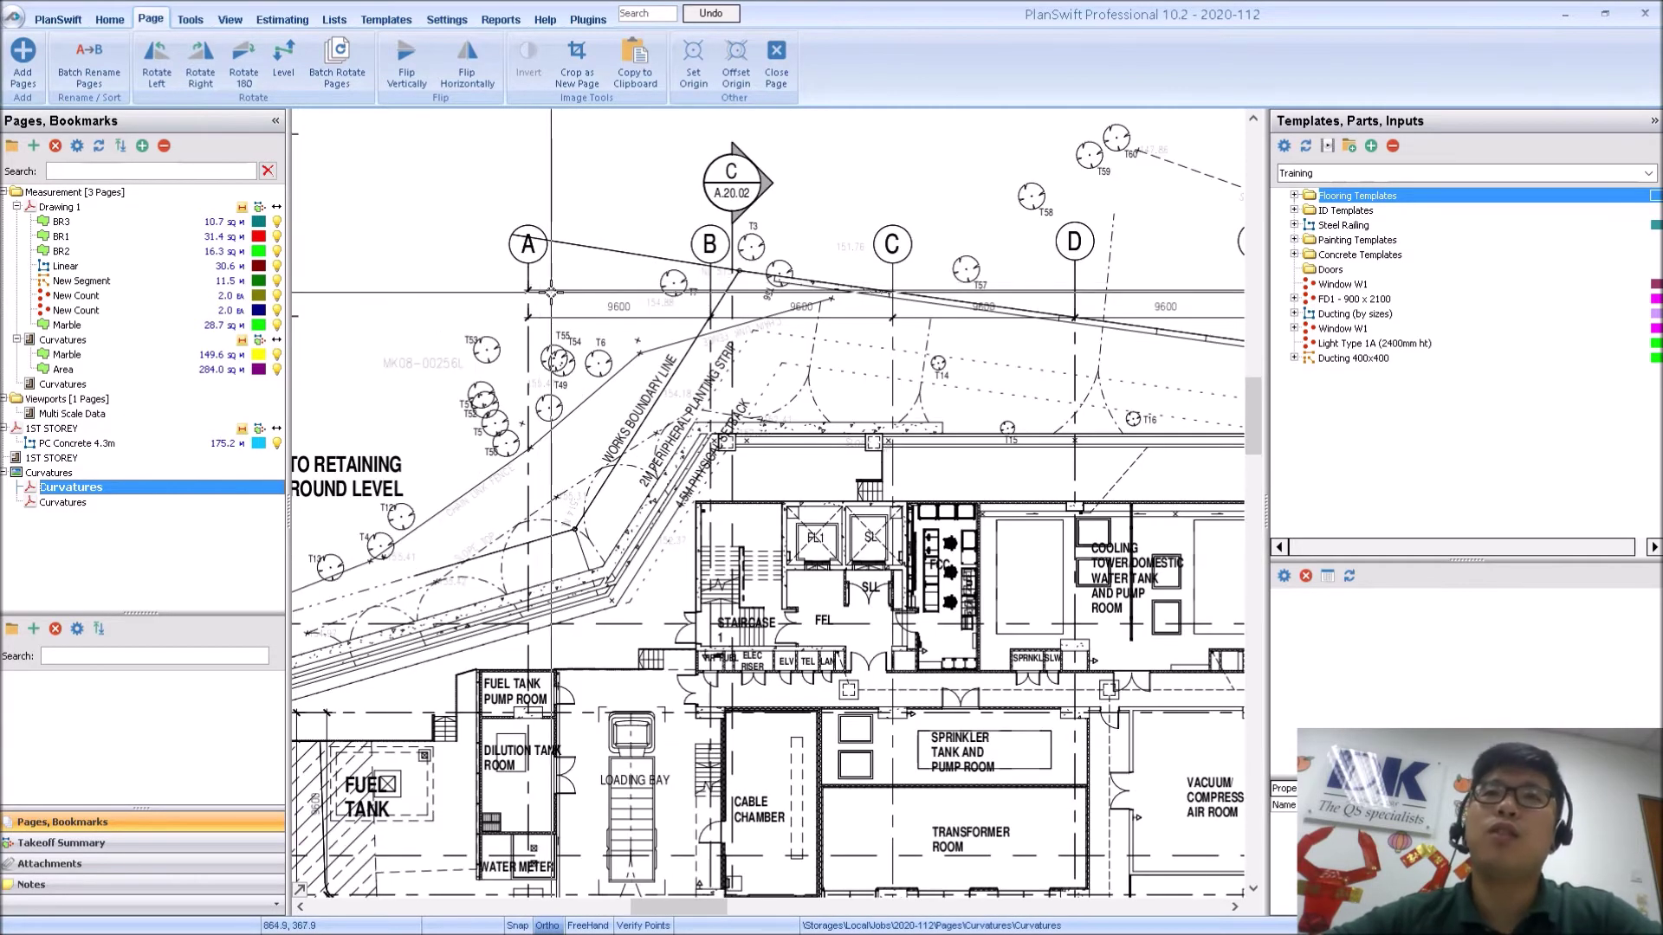
scroll(550, 293, up, 2)
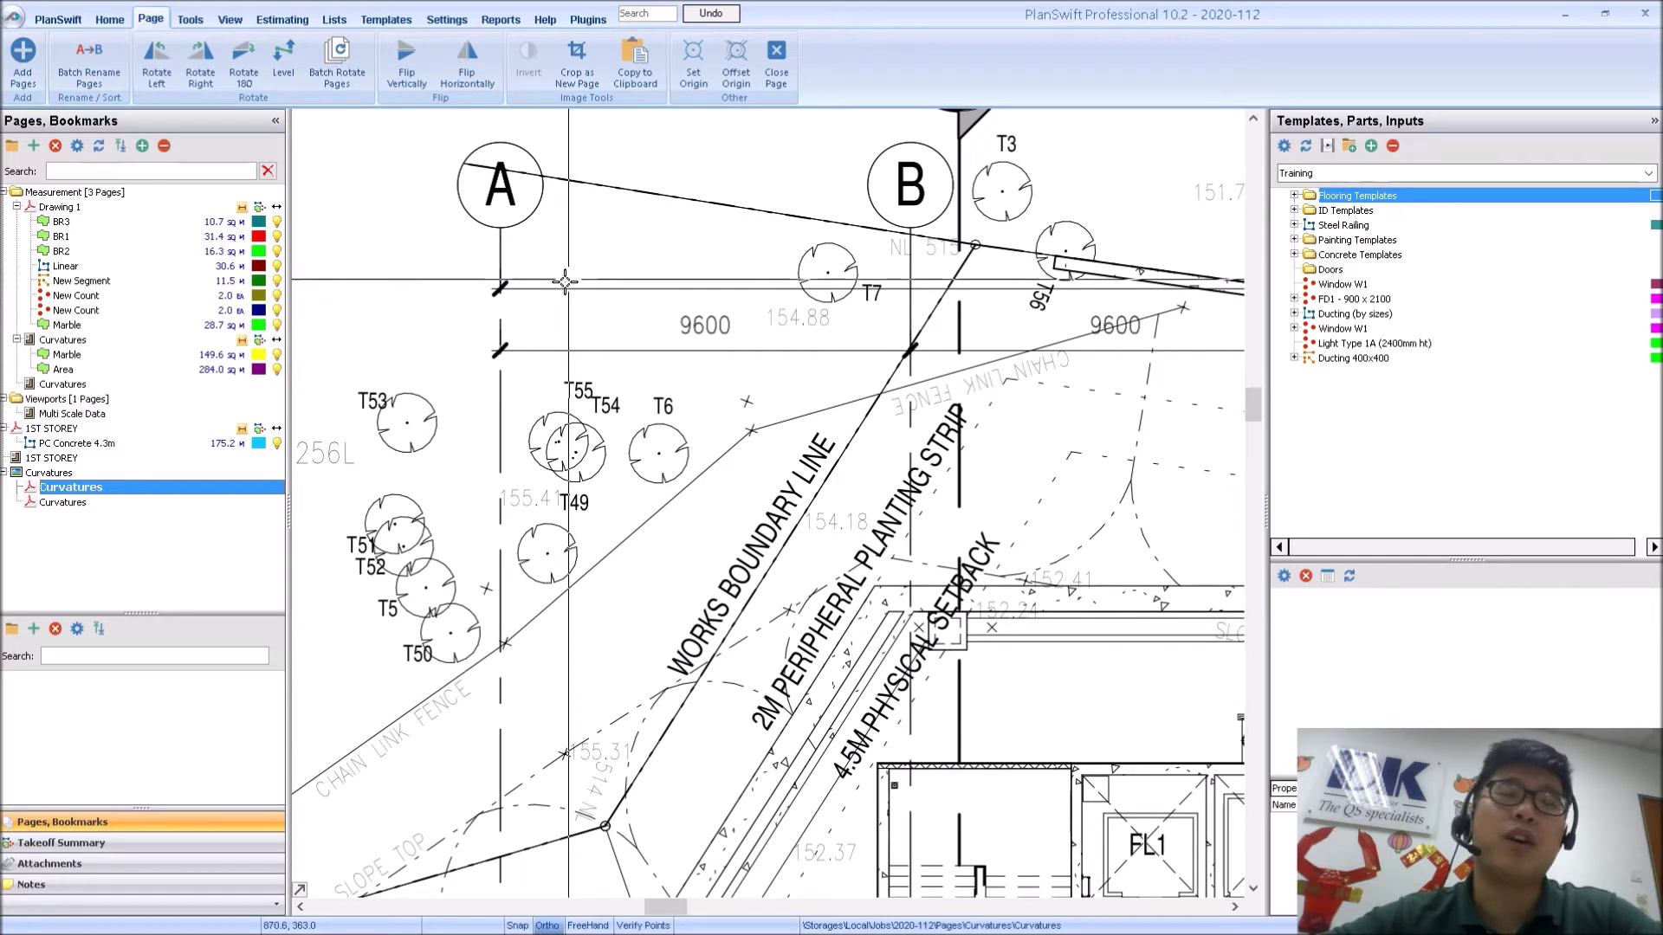
drag(571, 274, 599, 344)
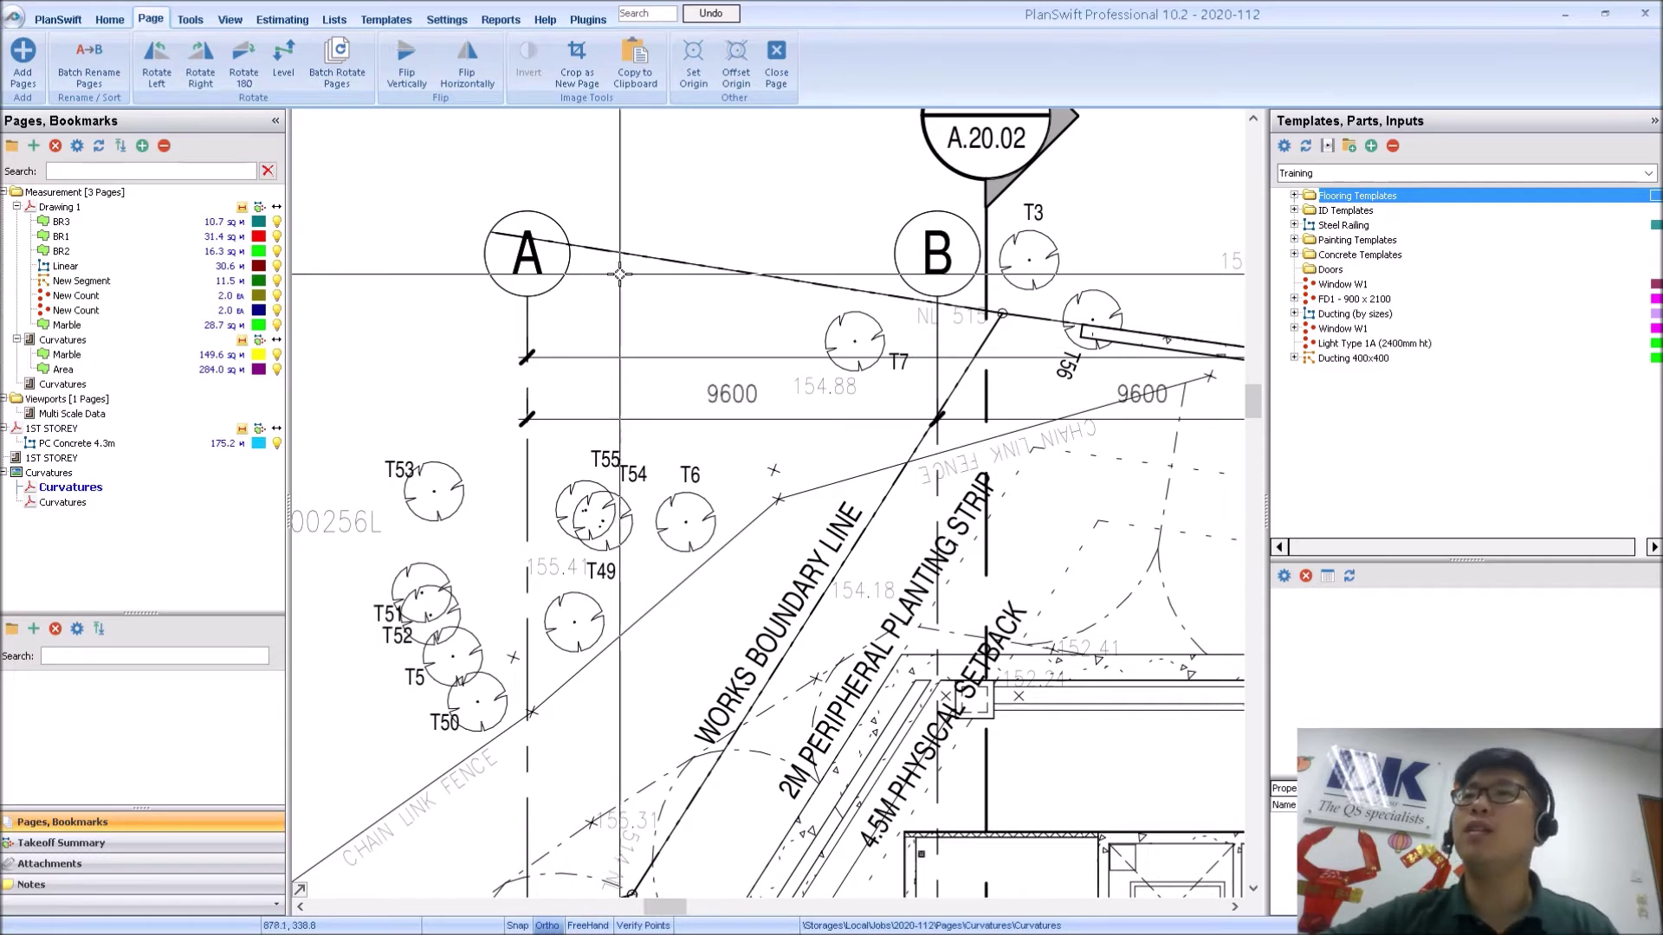
- Start an Area takeoff from the Home tools and decline the prompt to scale the page first
click(110, 18)
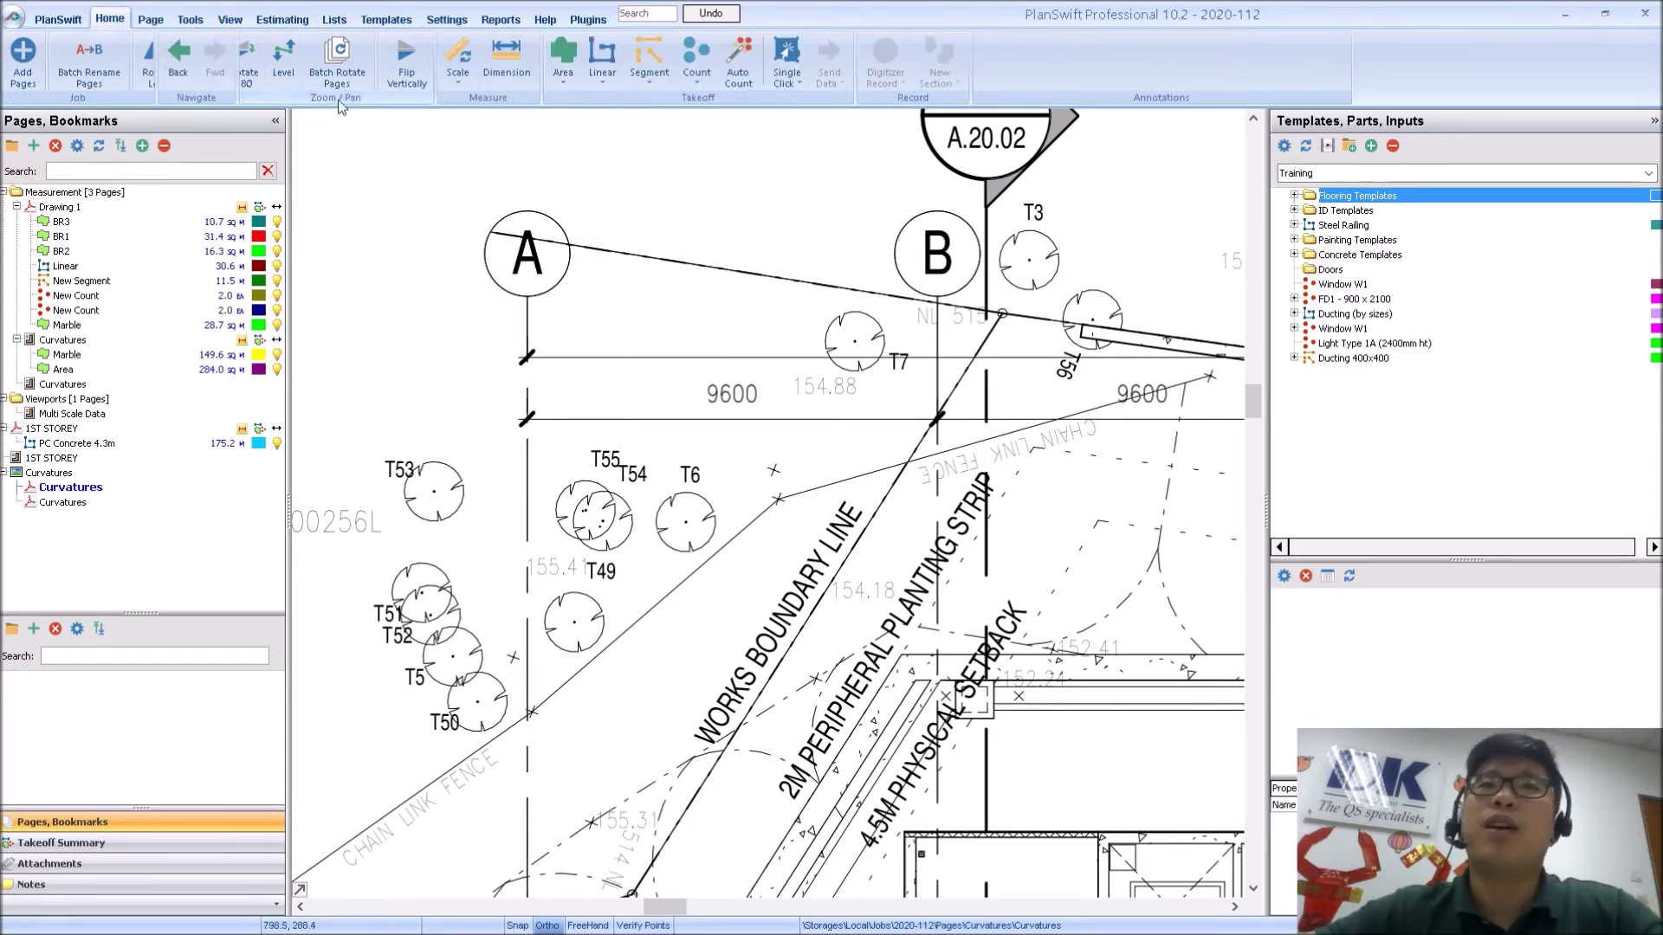
click(563, 56)
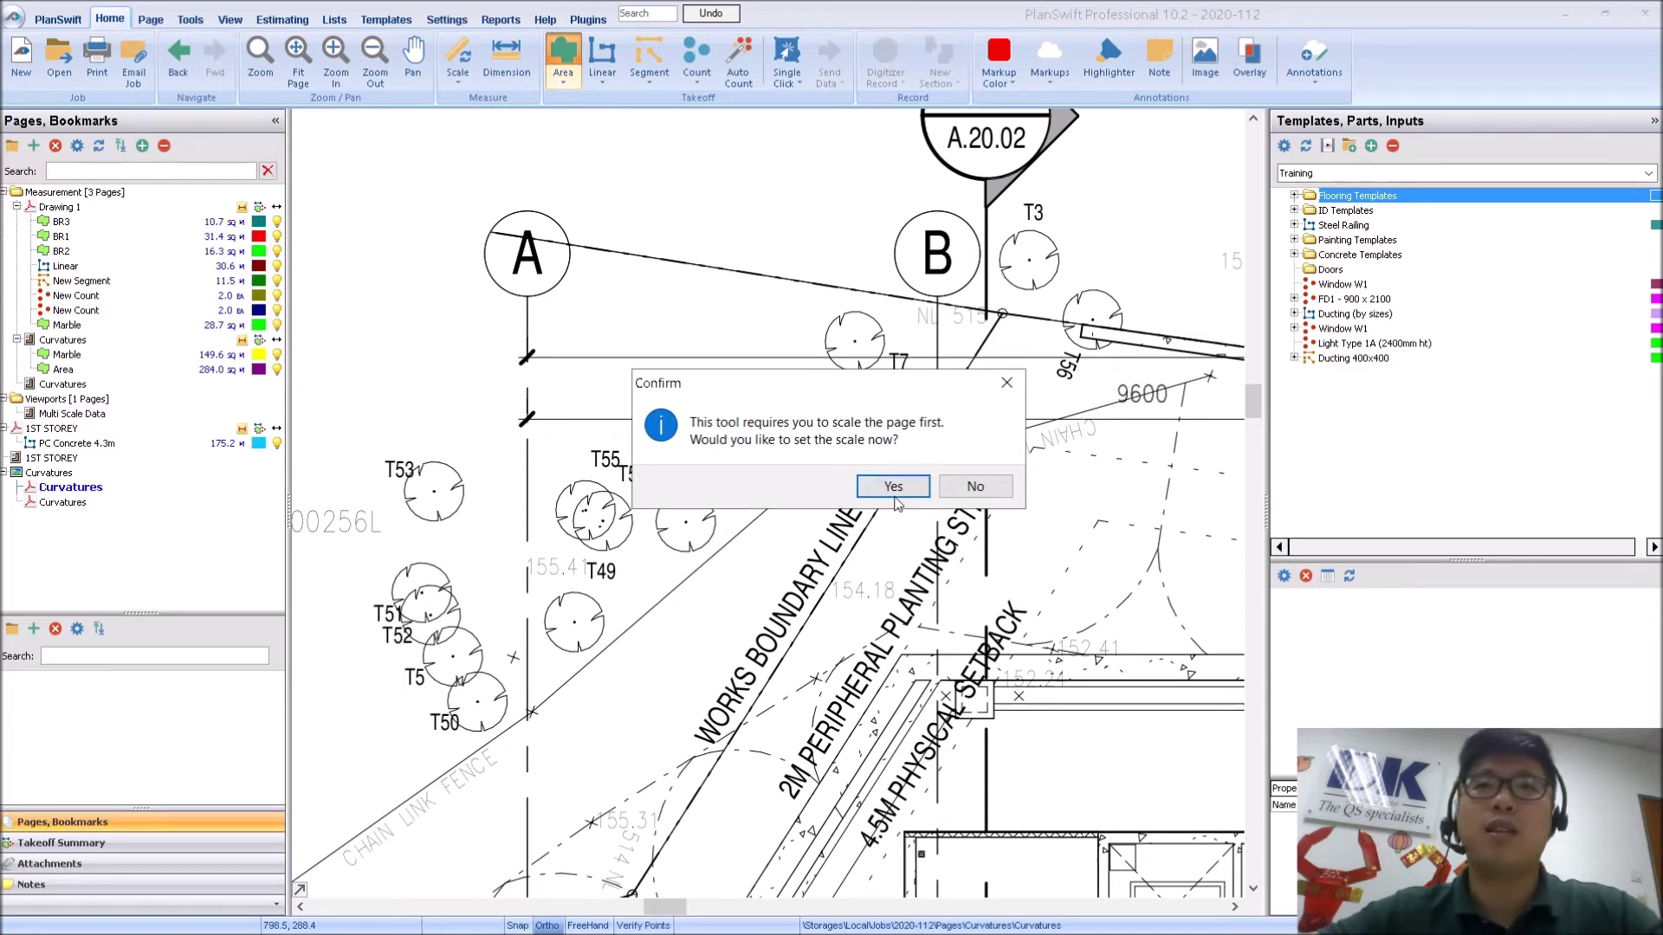
click(960, 487)
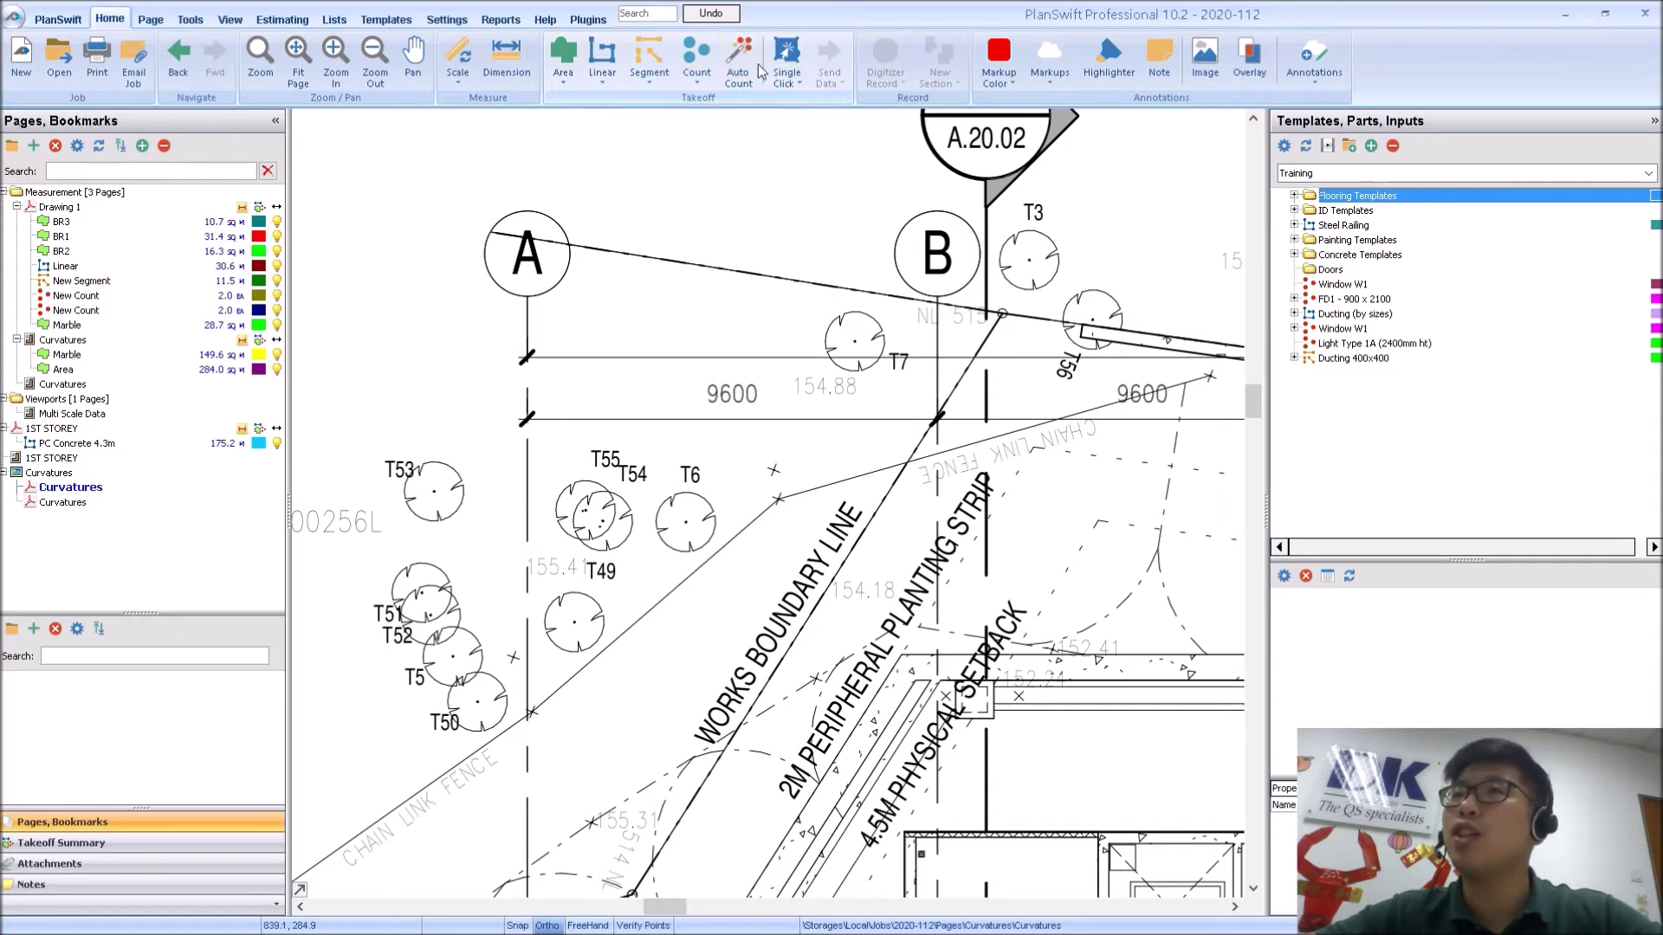
click(454, 82)
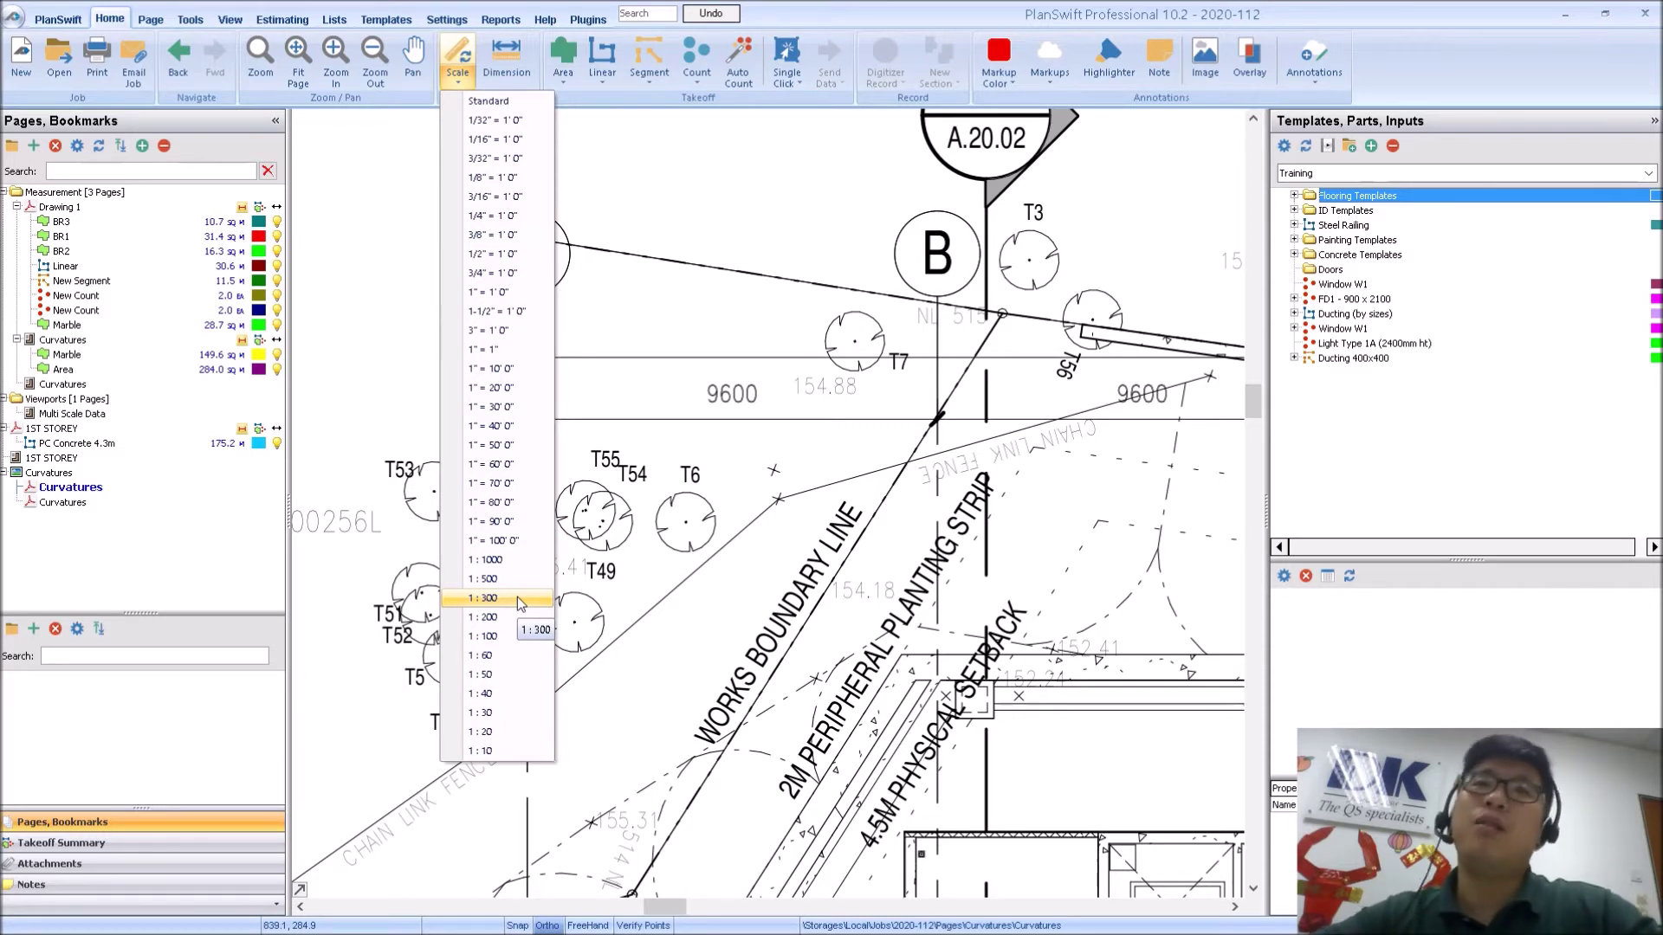
- Open custom Scale settings on the Metric tab in metres, moved below the A–B dimension
click(459, 45)
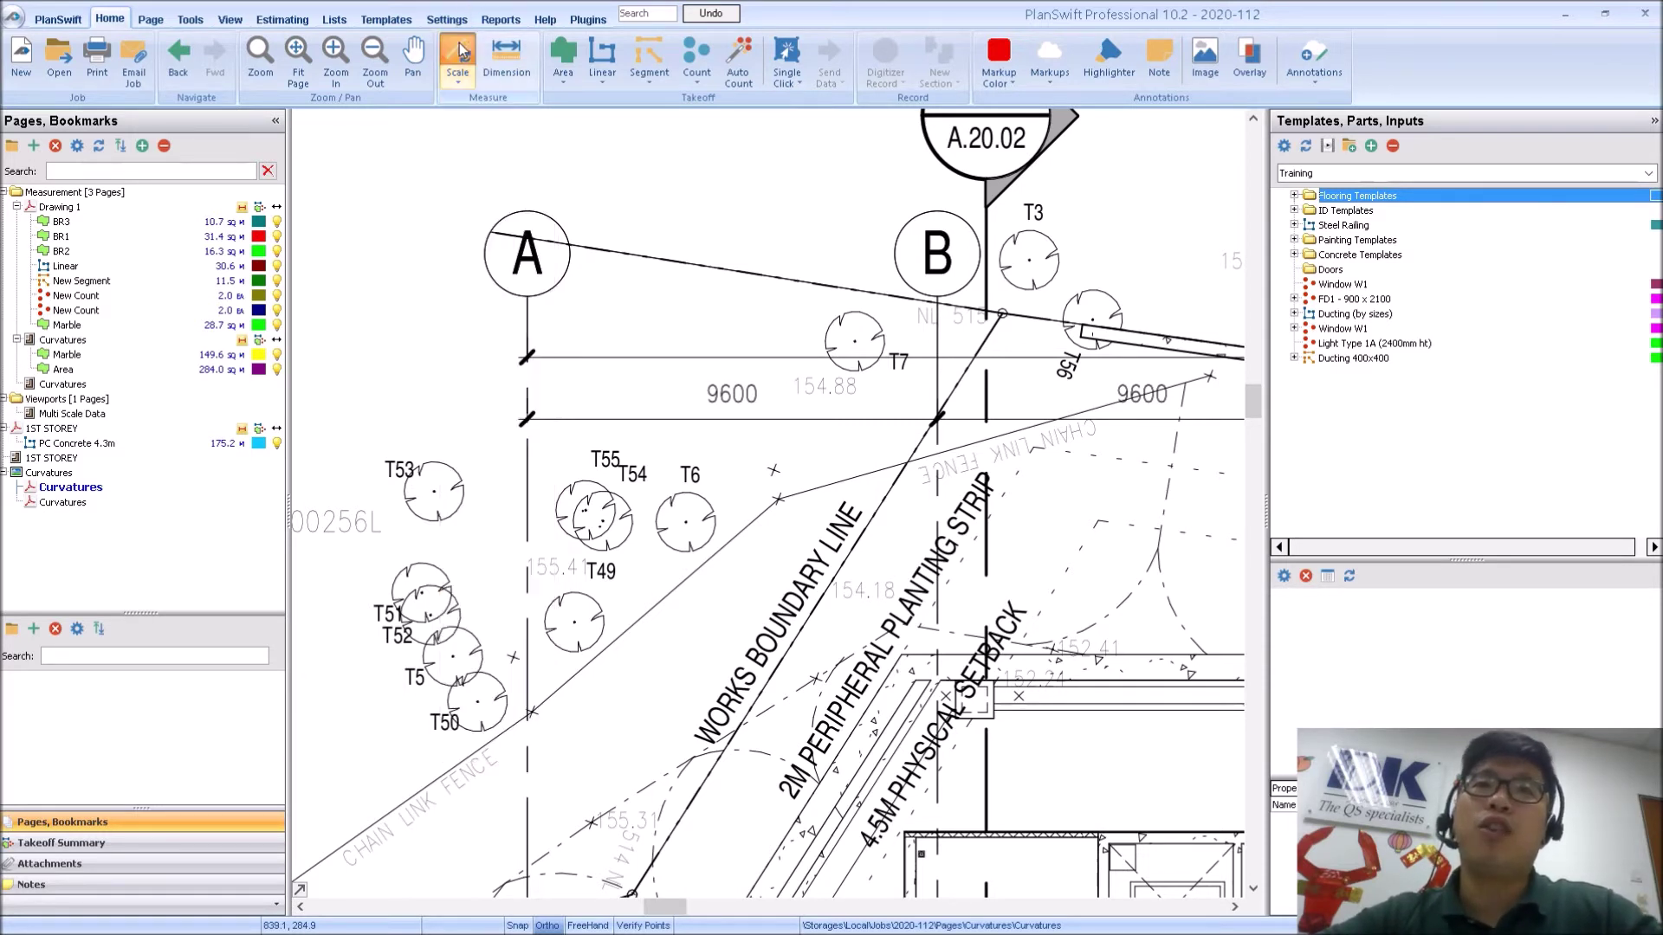
click(455, 59)
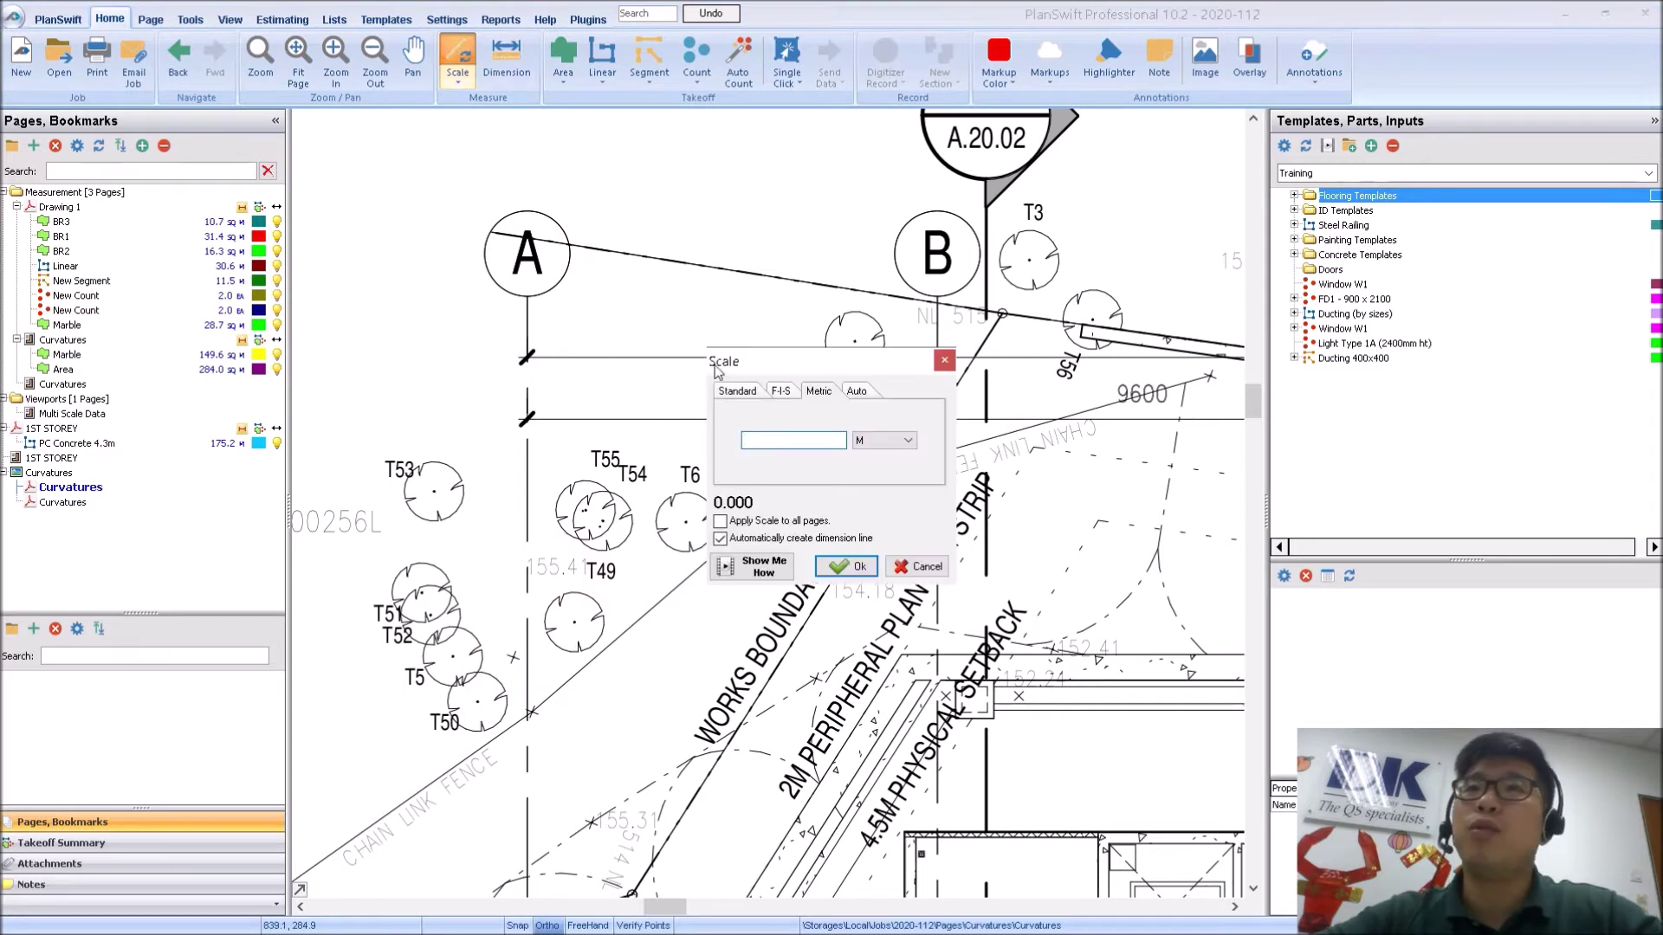
click(826, 394)
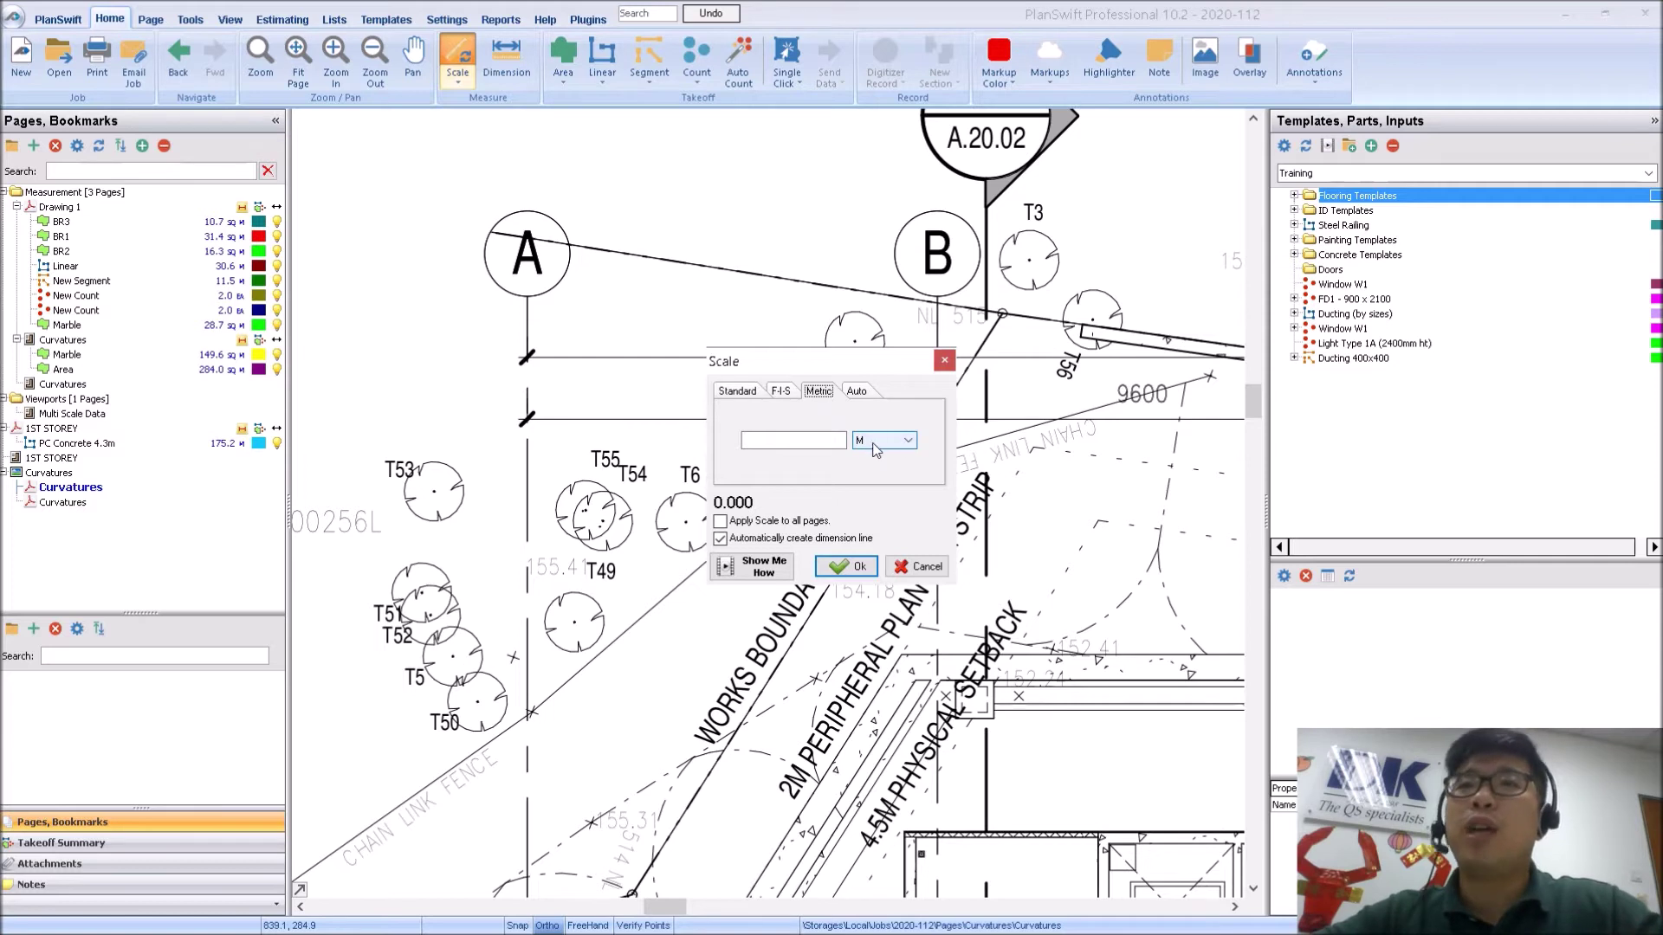
mouse_move(821, 368)
mouse_down()
mouse_move(771, 208)
mouse_move(794, 92)
mouse_move(866, 518)
mouse_move(813, 559)
mouse_up()
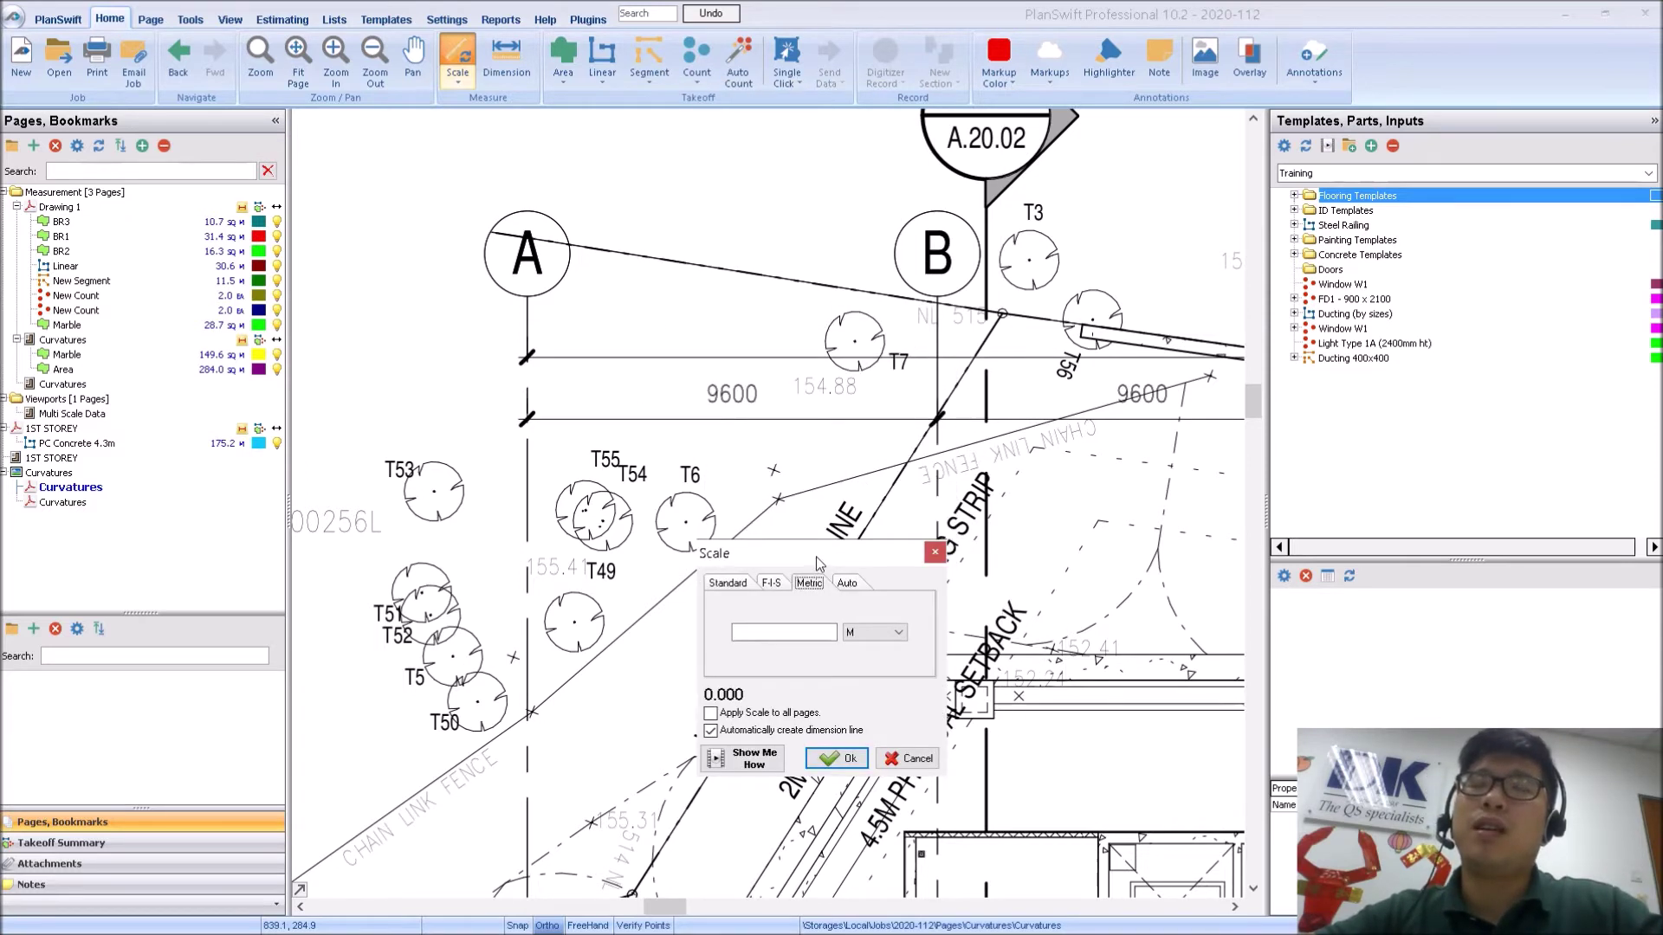
click(804, 630)
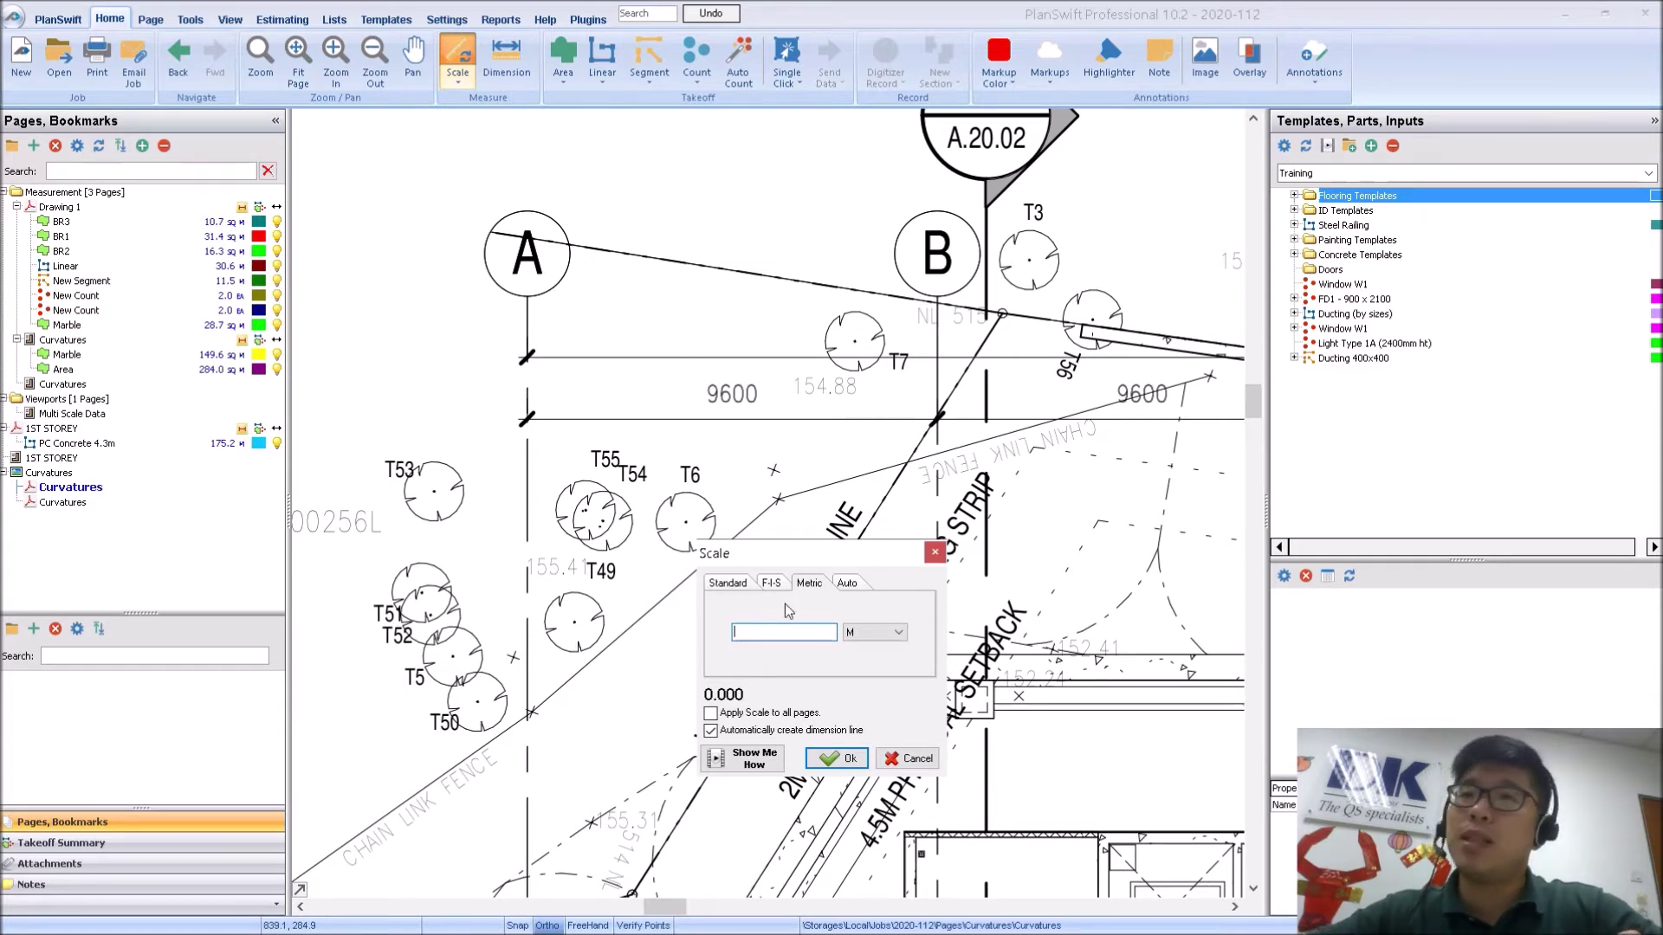
- Enter 9.6 m as the known length, keeping the automatic dimension line, and begin point picking
text(.6)
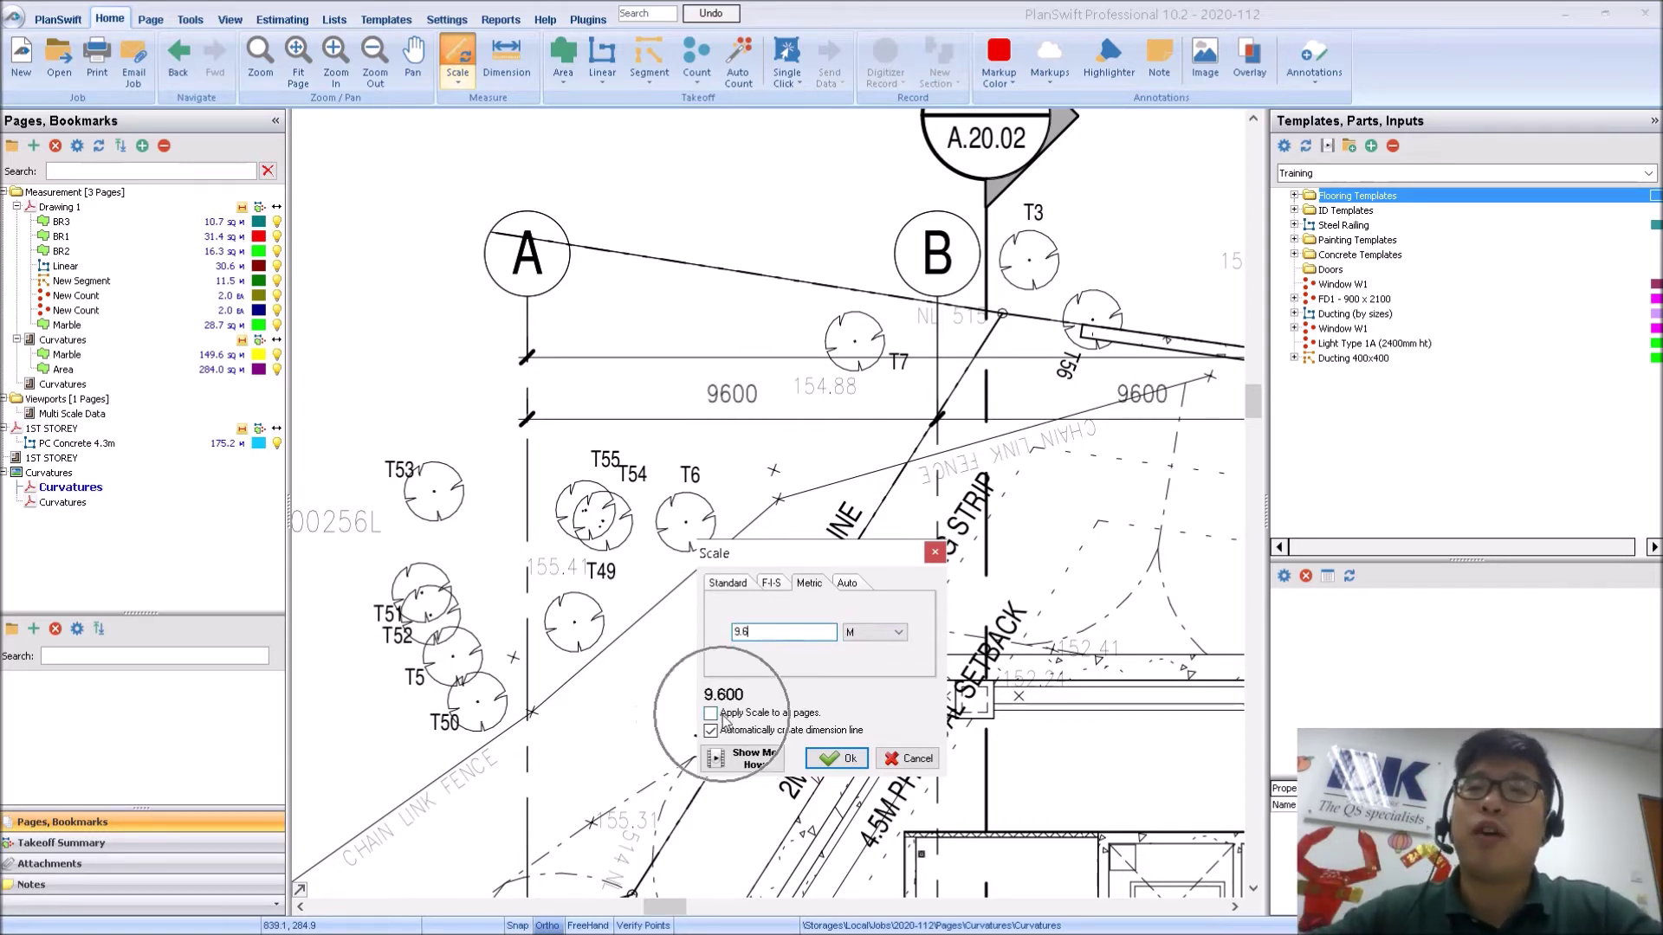
key(ctrl)
key(ctrl)
key(ctrl)
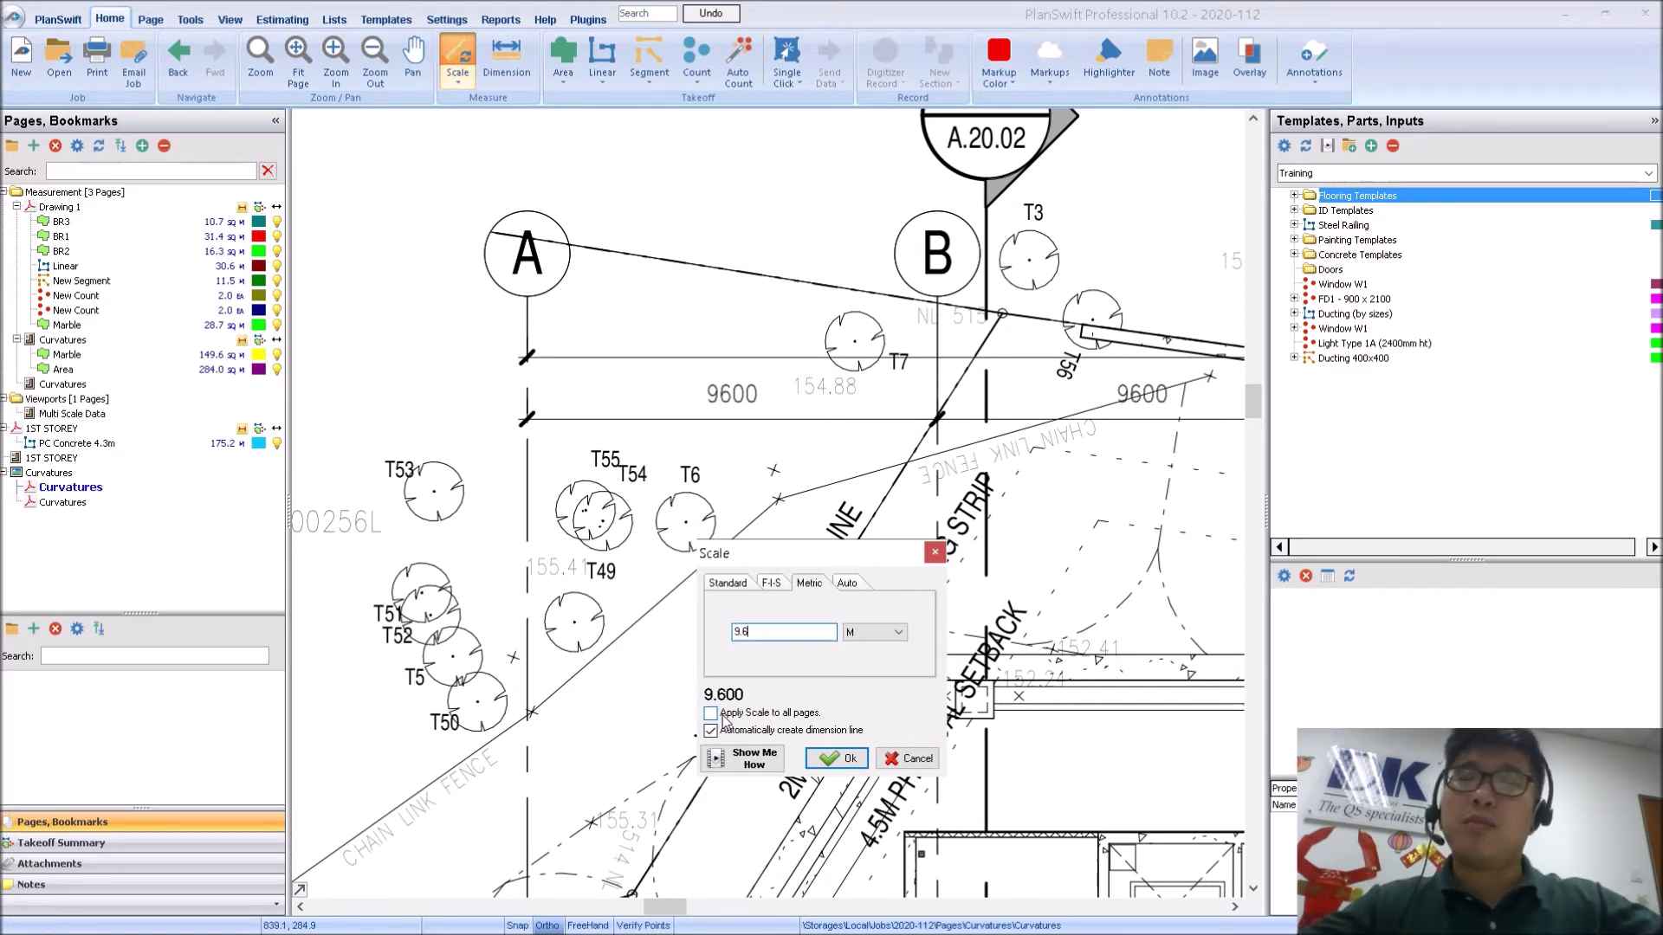
click(833, 759)
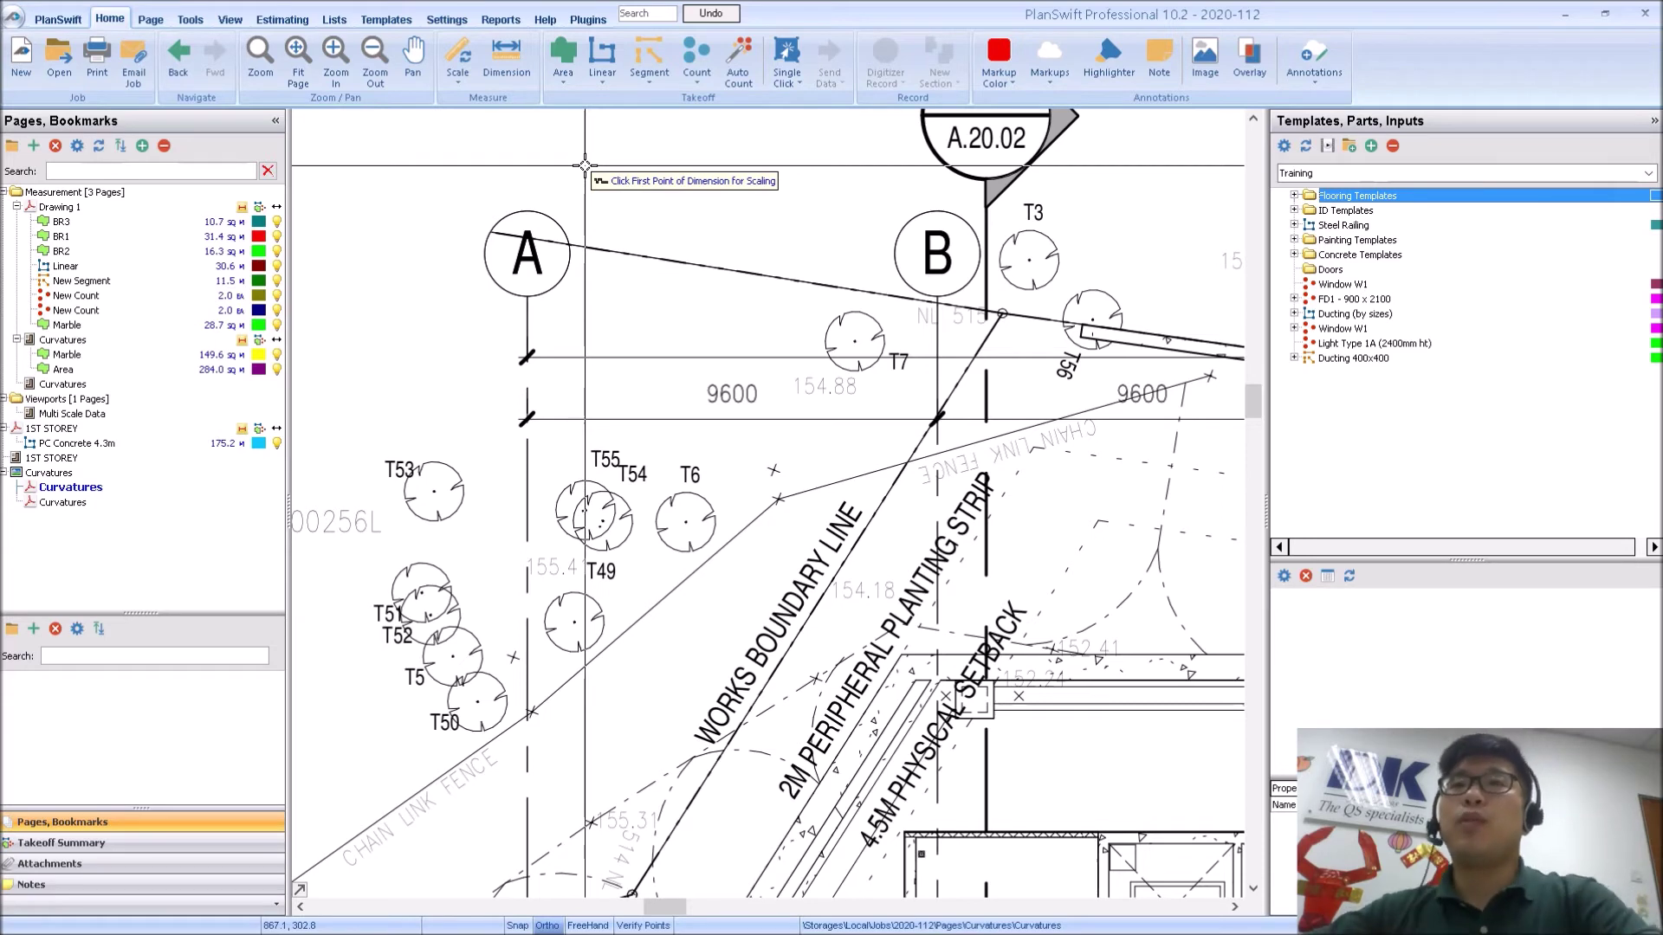
- Pick the grid A and grid B tick marks so the 9600 span is scaled to 9.60 M
scroll(537, 426, up, 2)
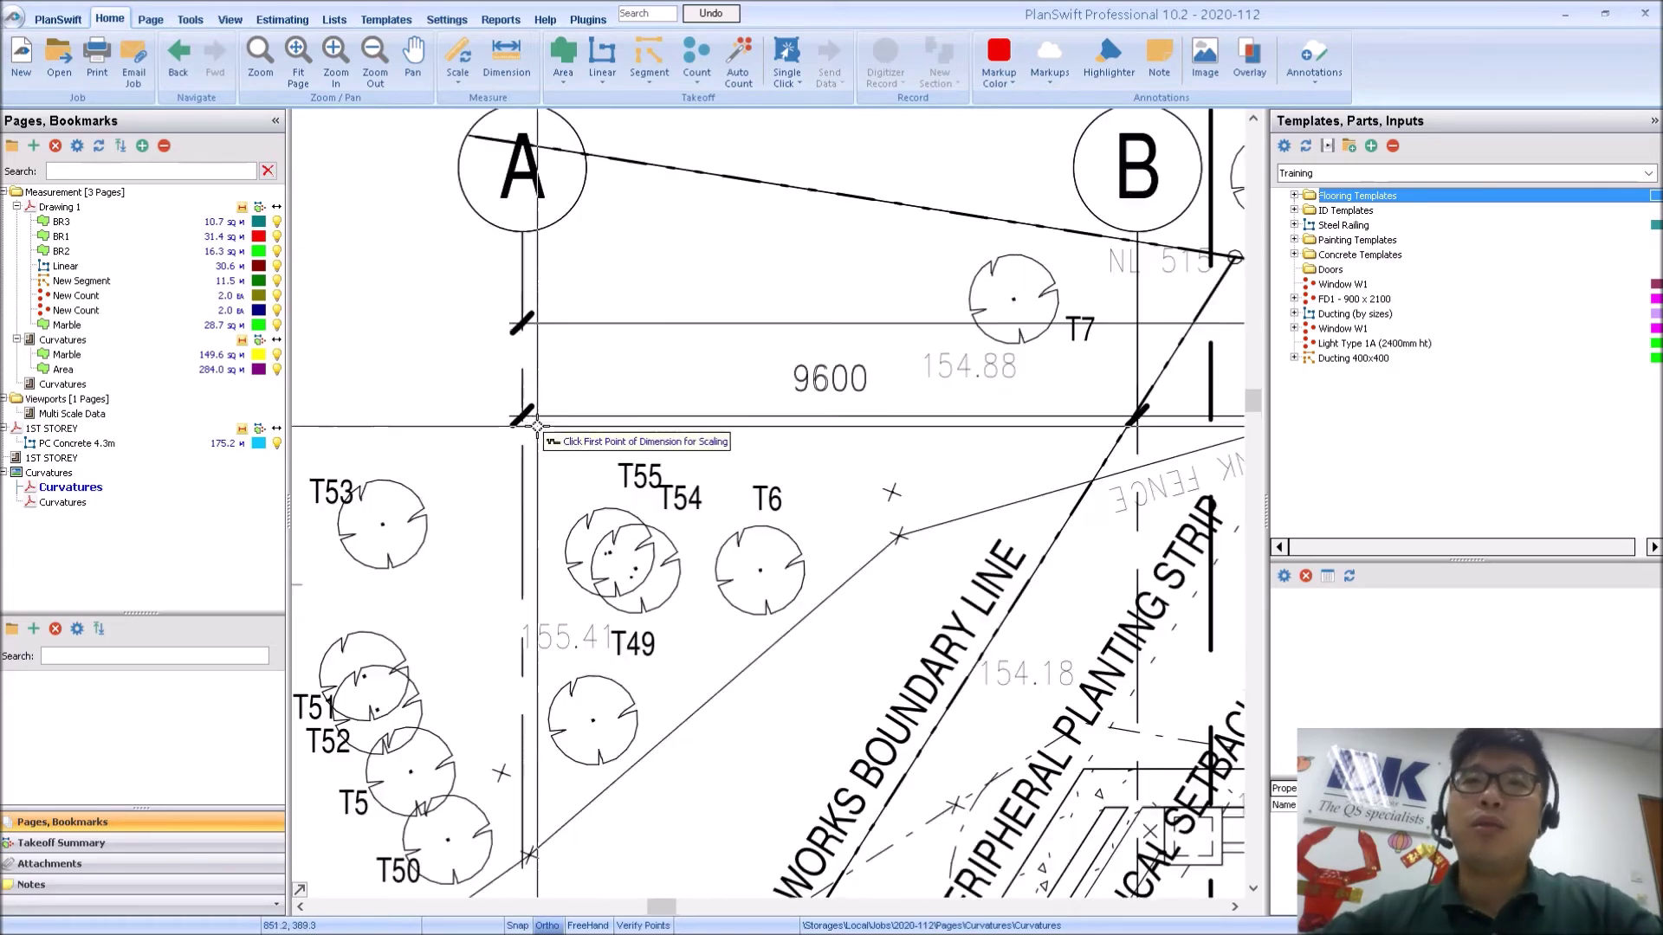
scroll(537, 426, up, 3)
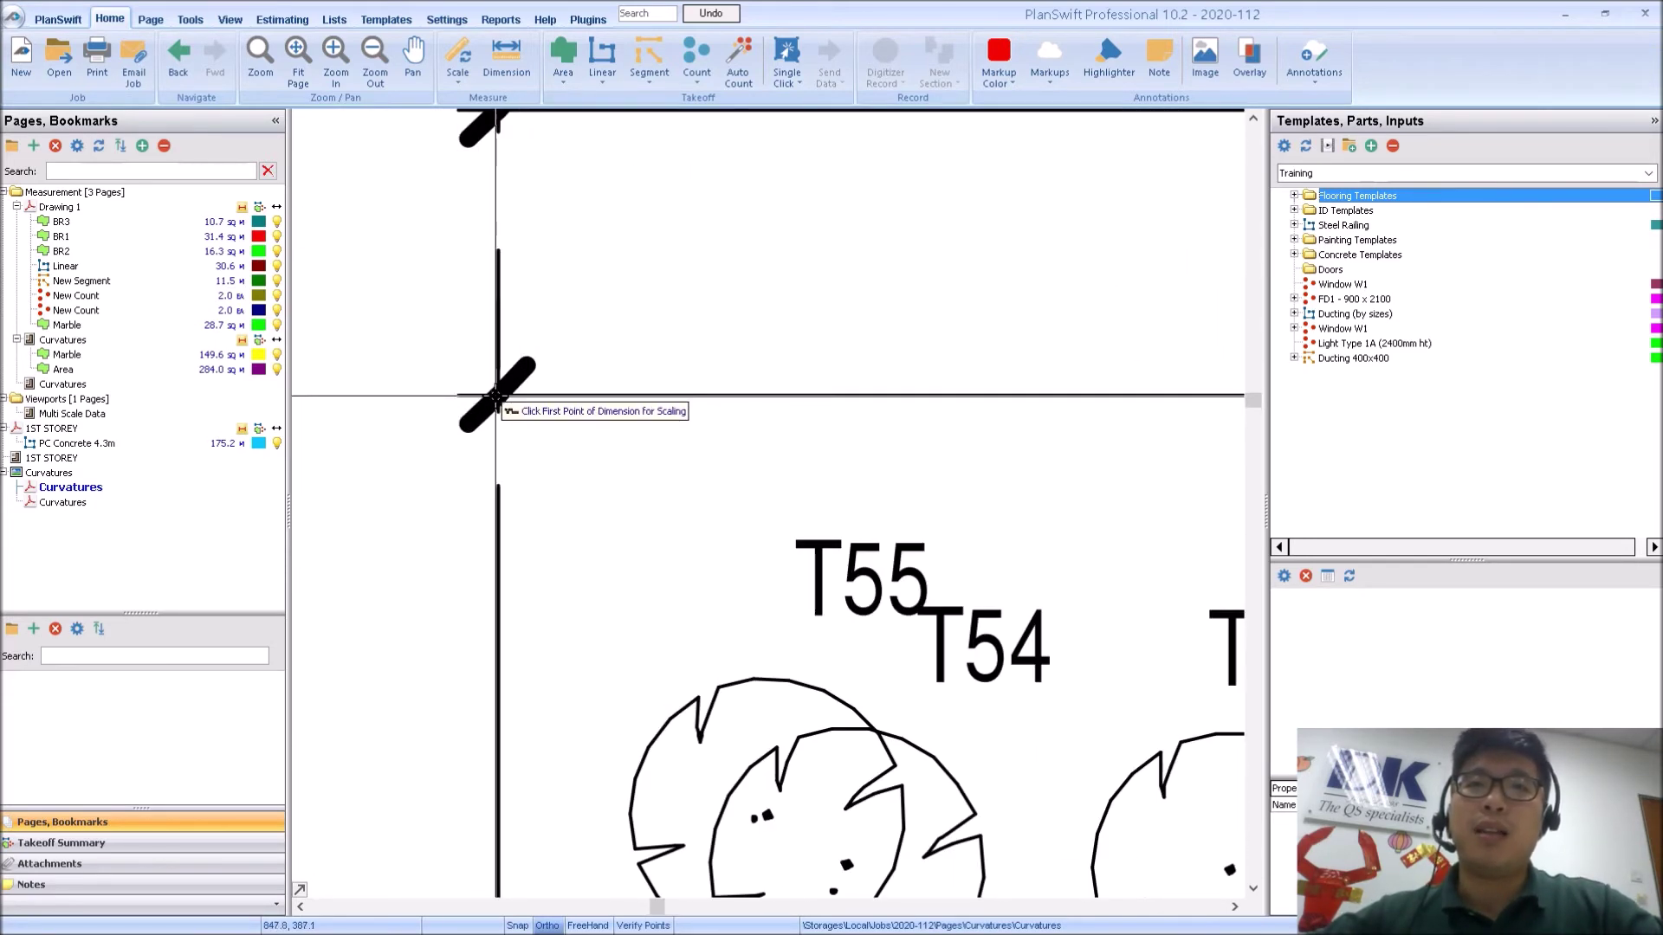
click(496, 397)
scroll(496, 397, down, 5)
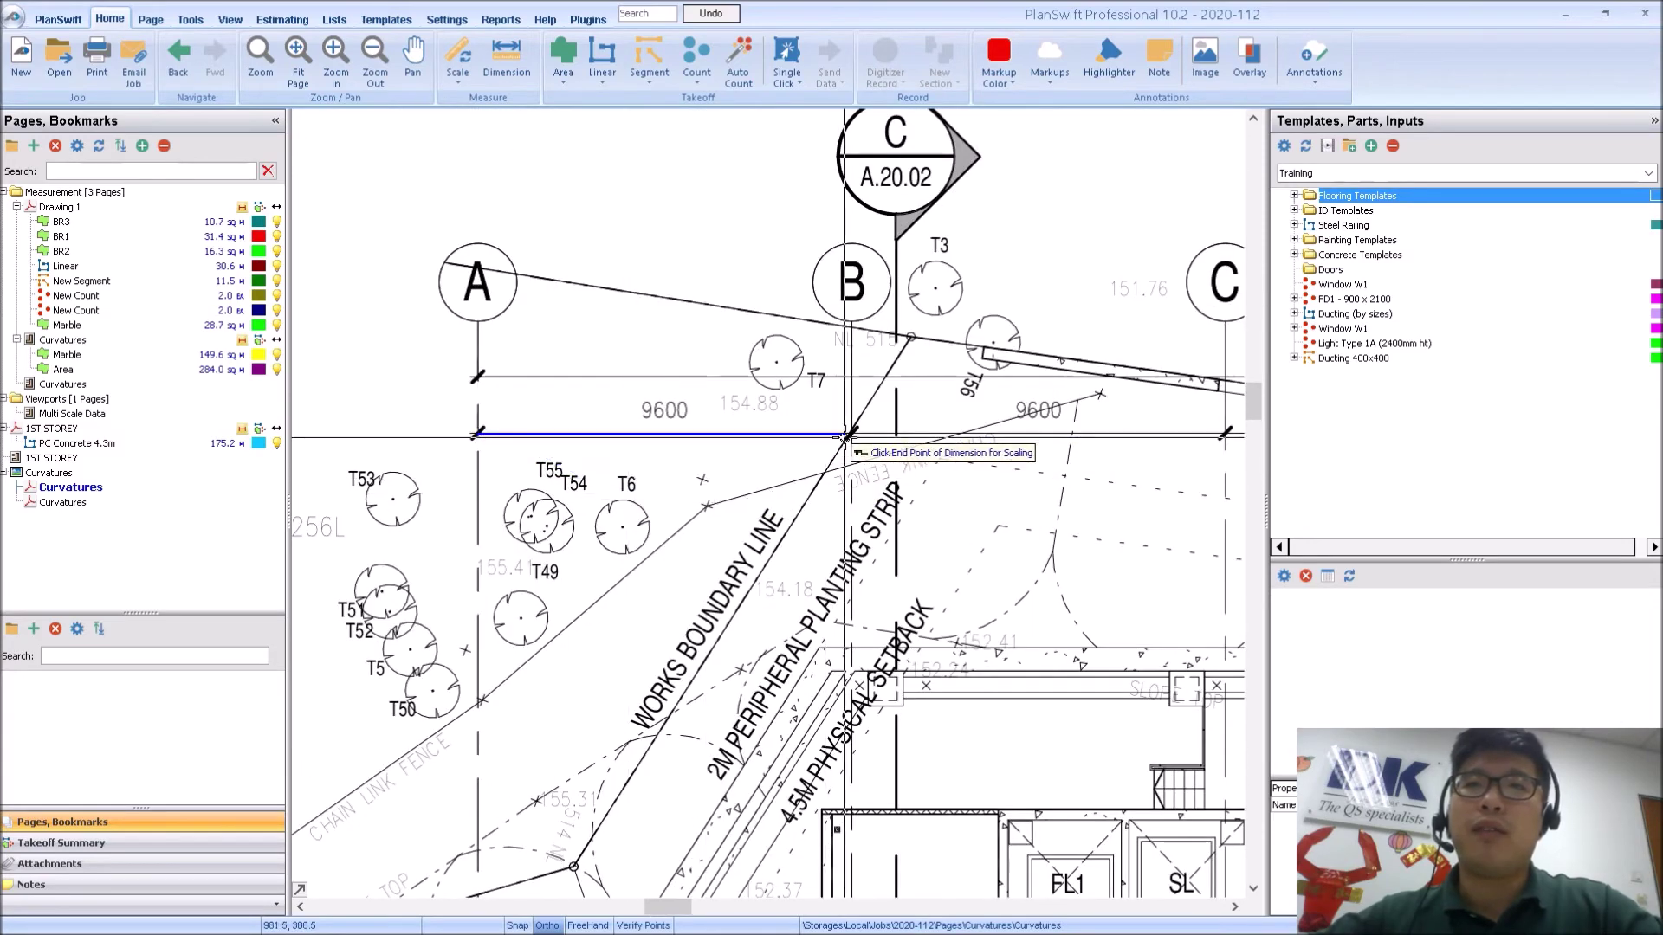
scroll(844, 438, up, 4)
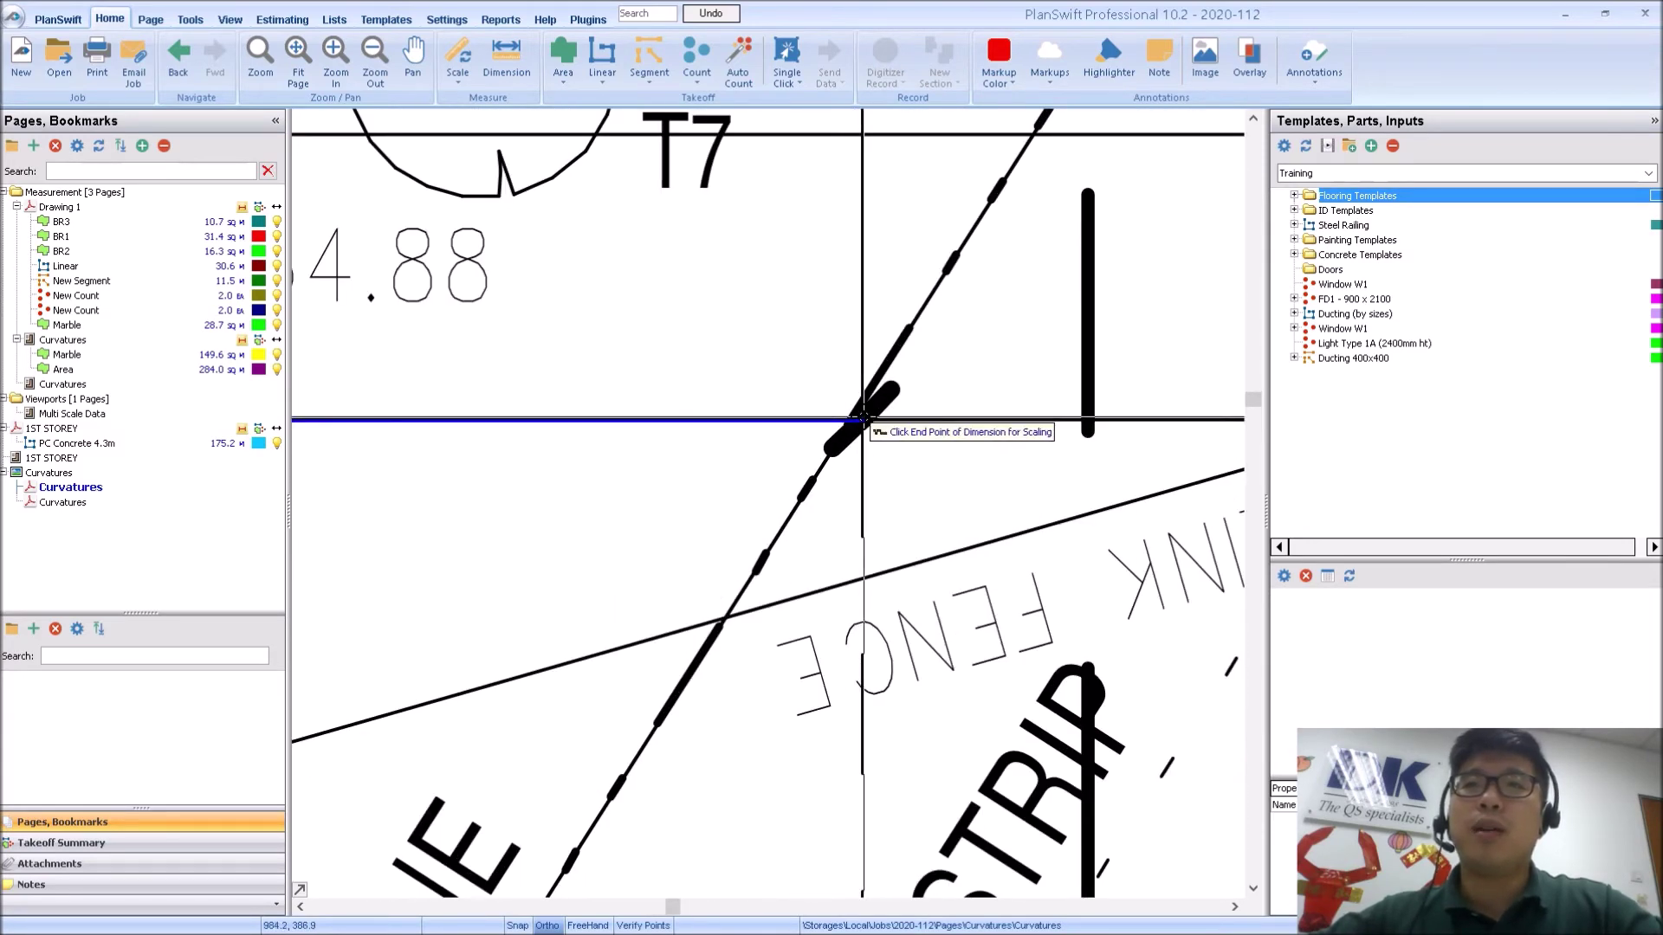
click(864, 420)
scroll(876, 482, down, 5)
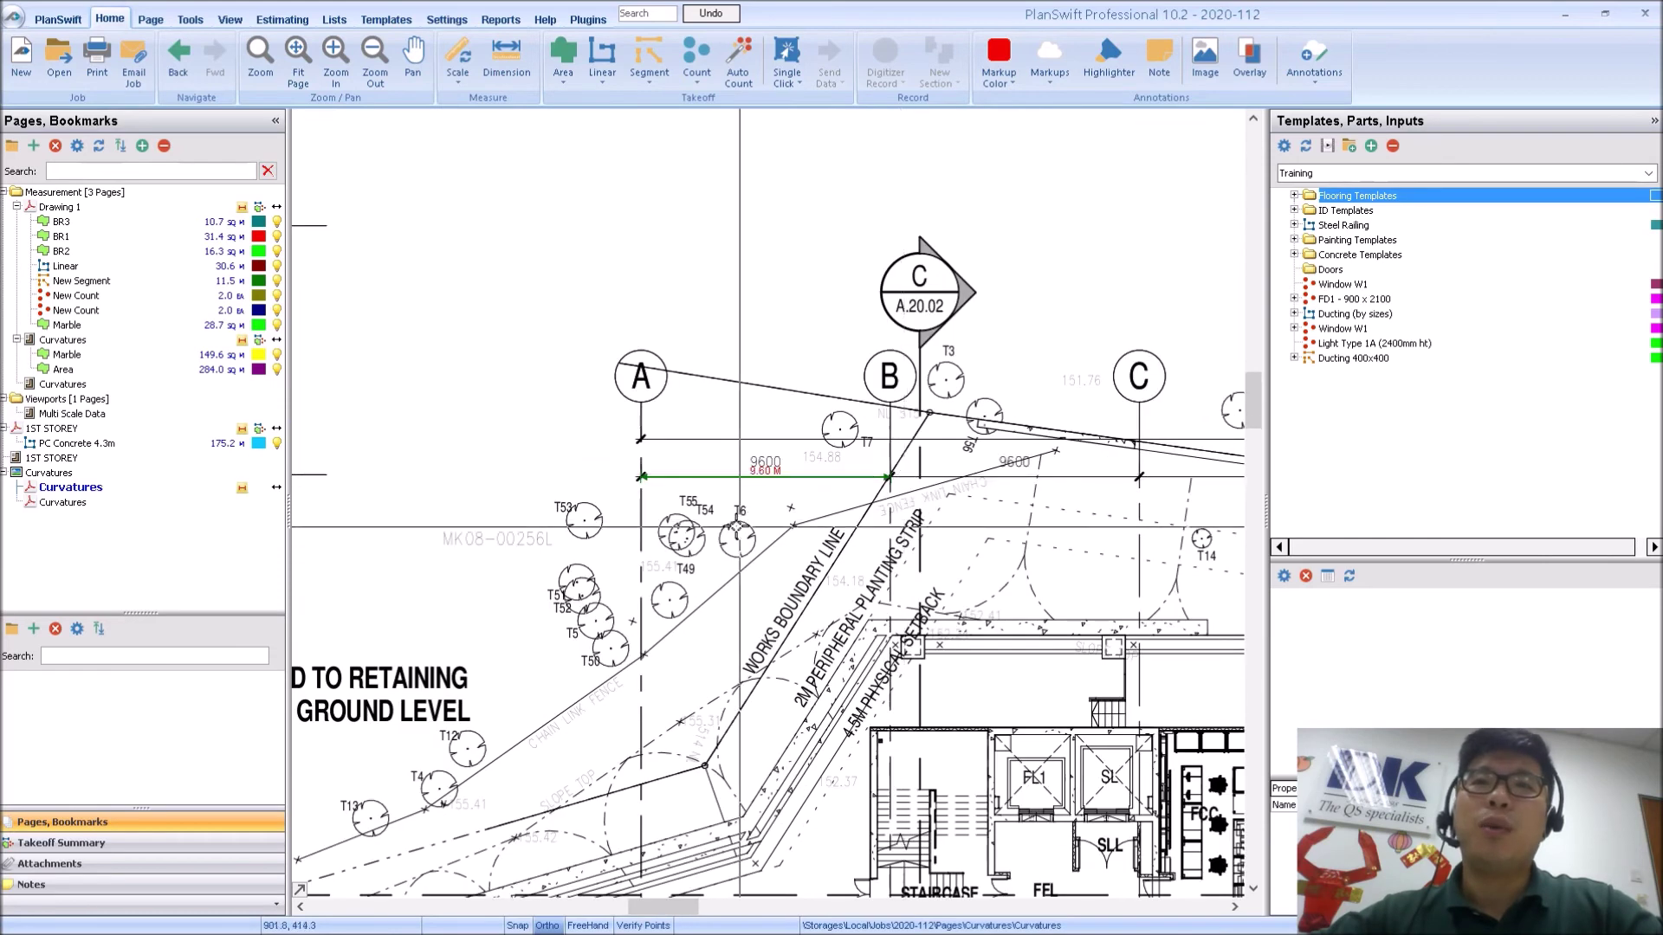
scroll(771, 520, up, 4)
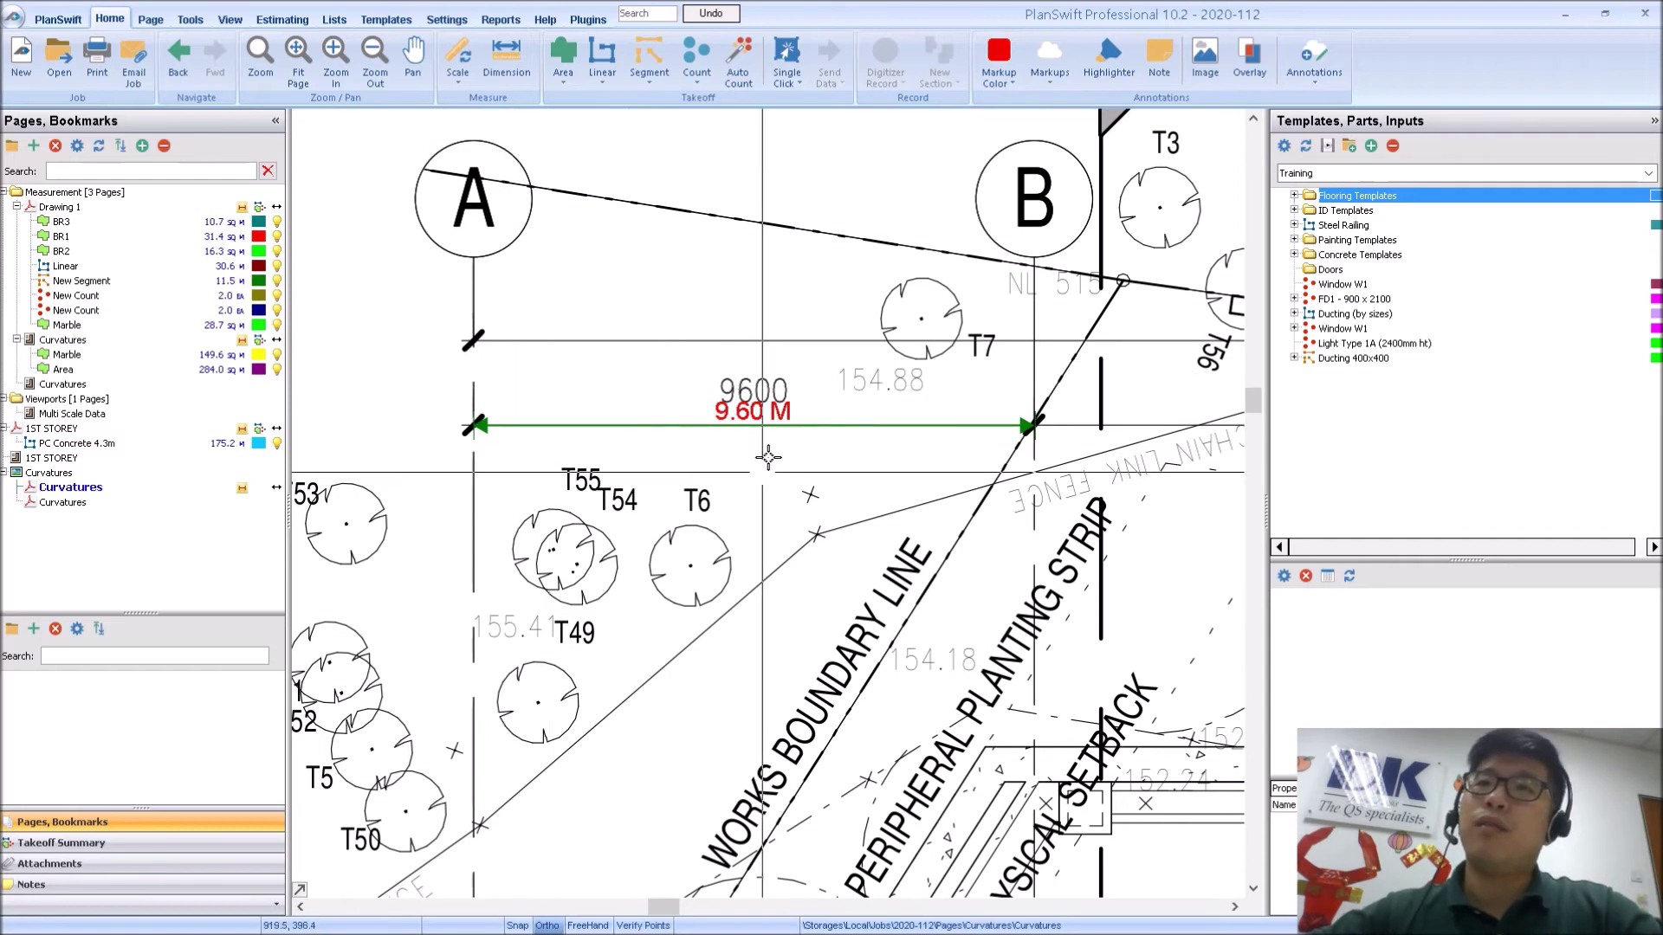
click(182, 487)
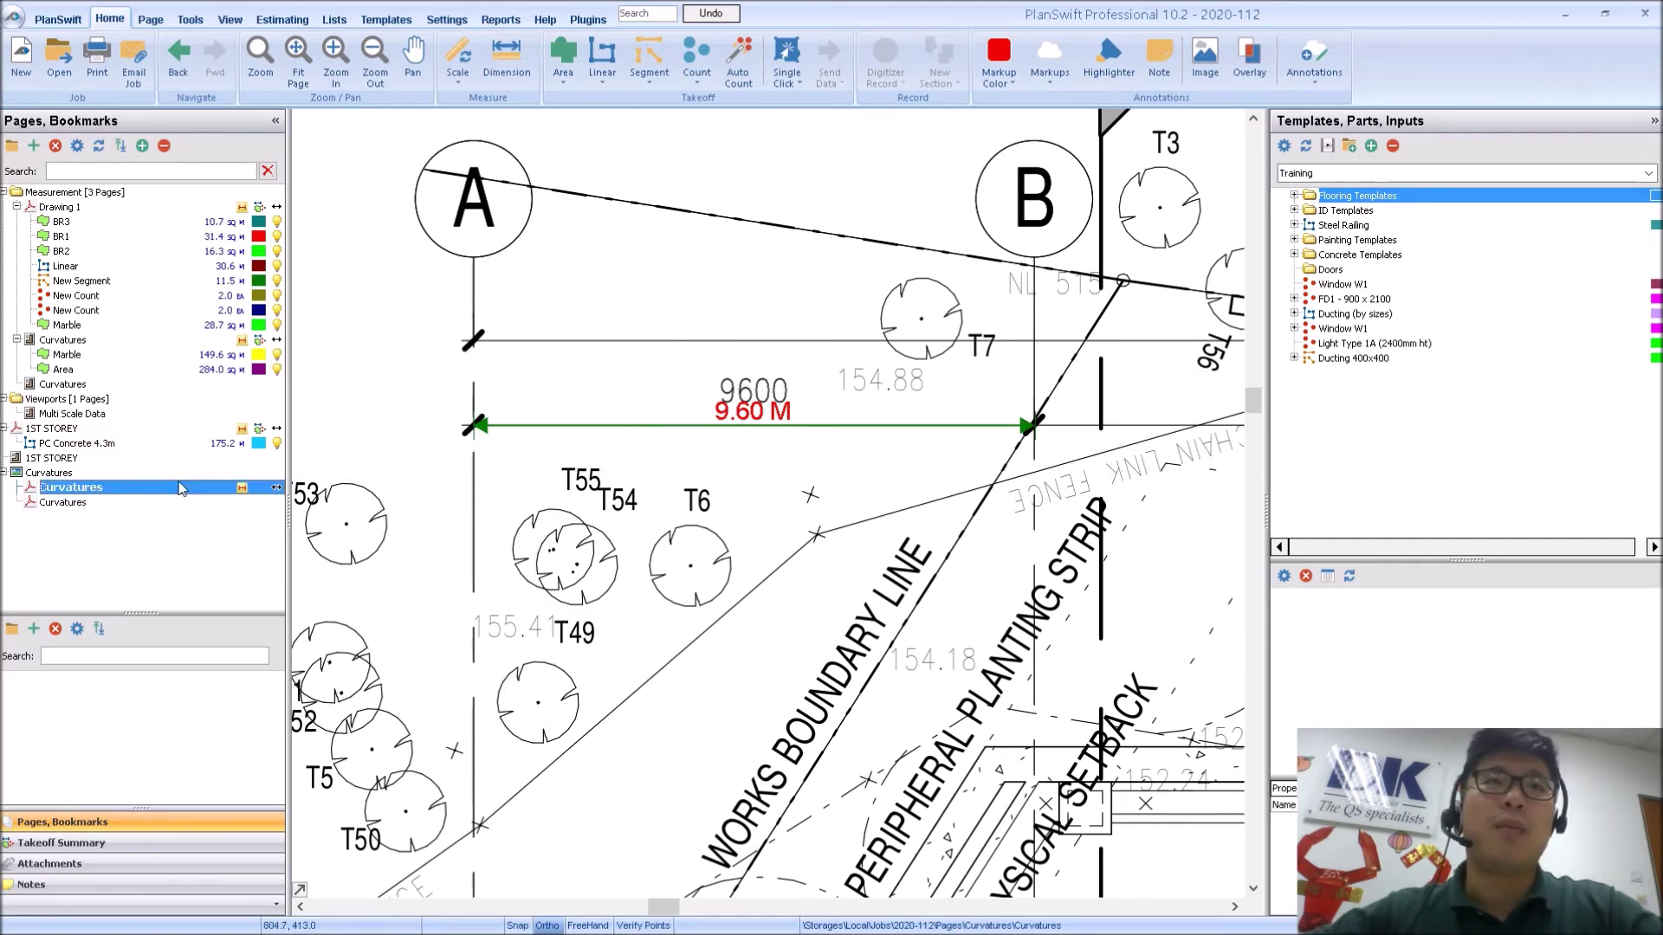
click(242, 488)
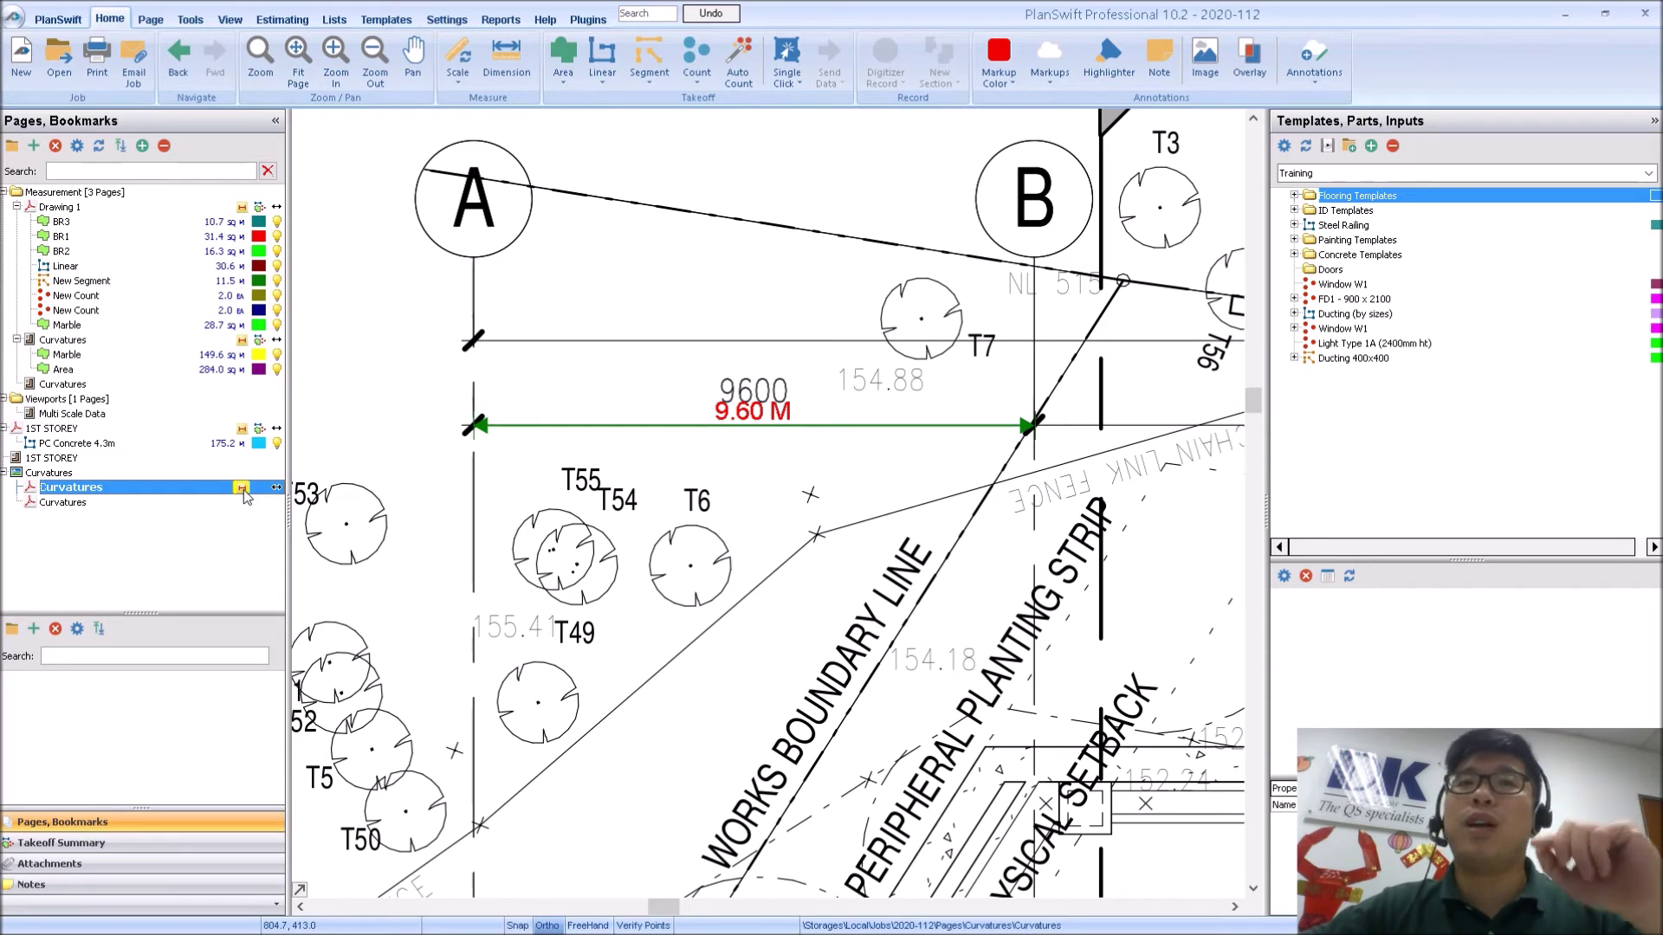
click(243, 488)
click(242, 488)
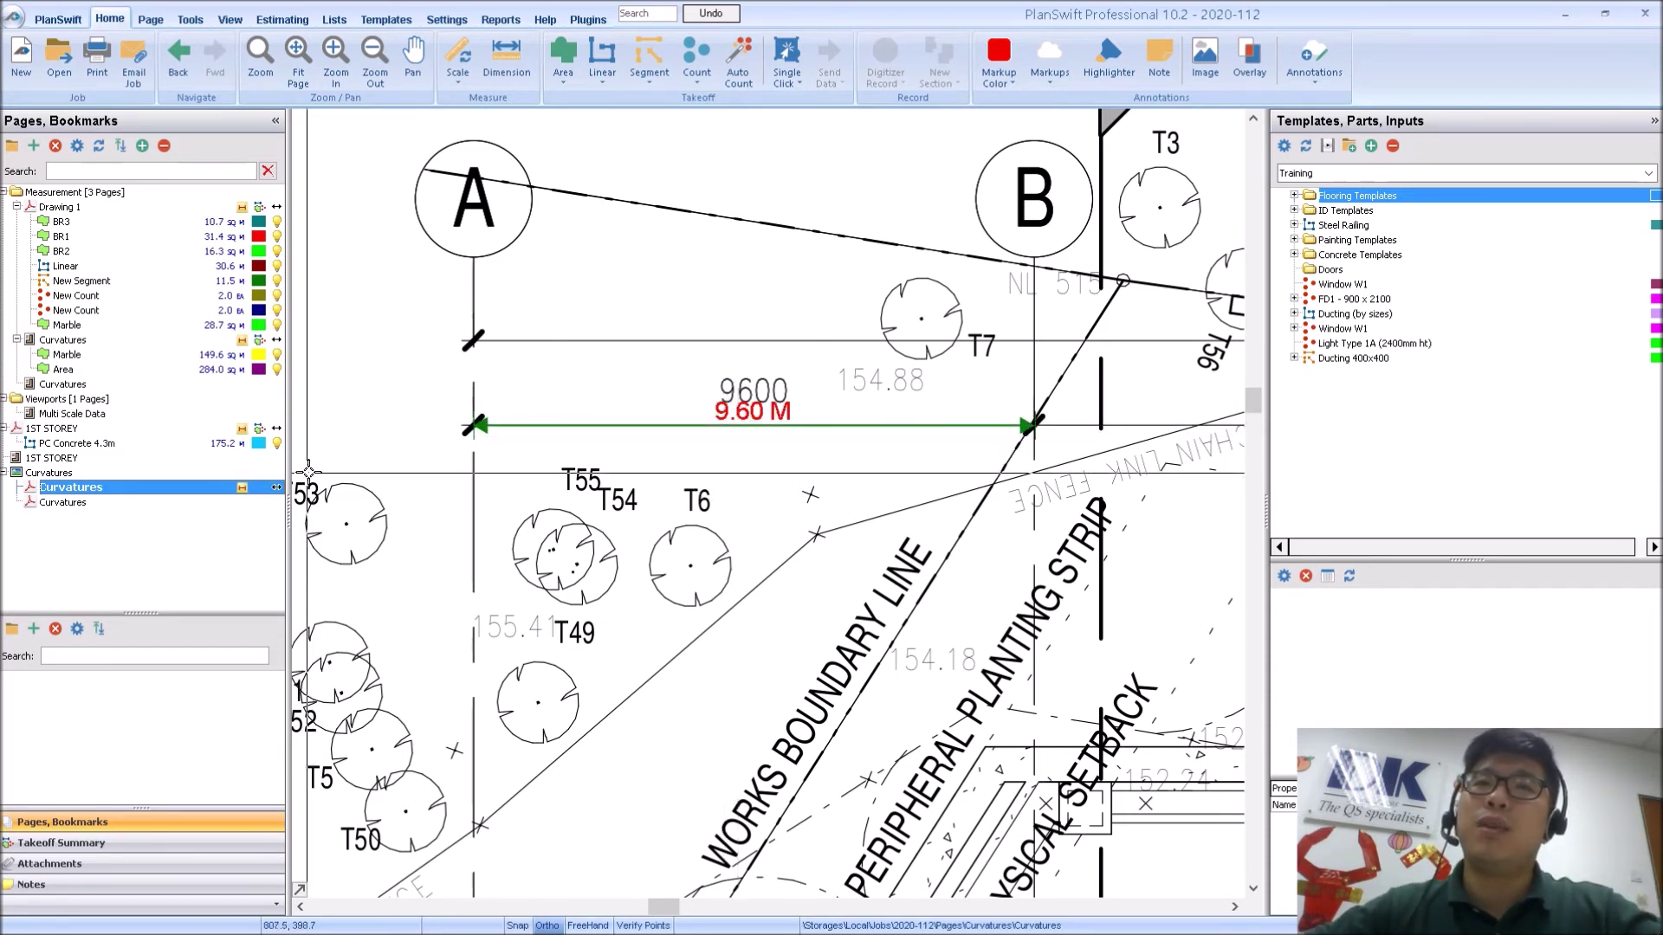
click(243, 488)
click(242, 489)
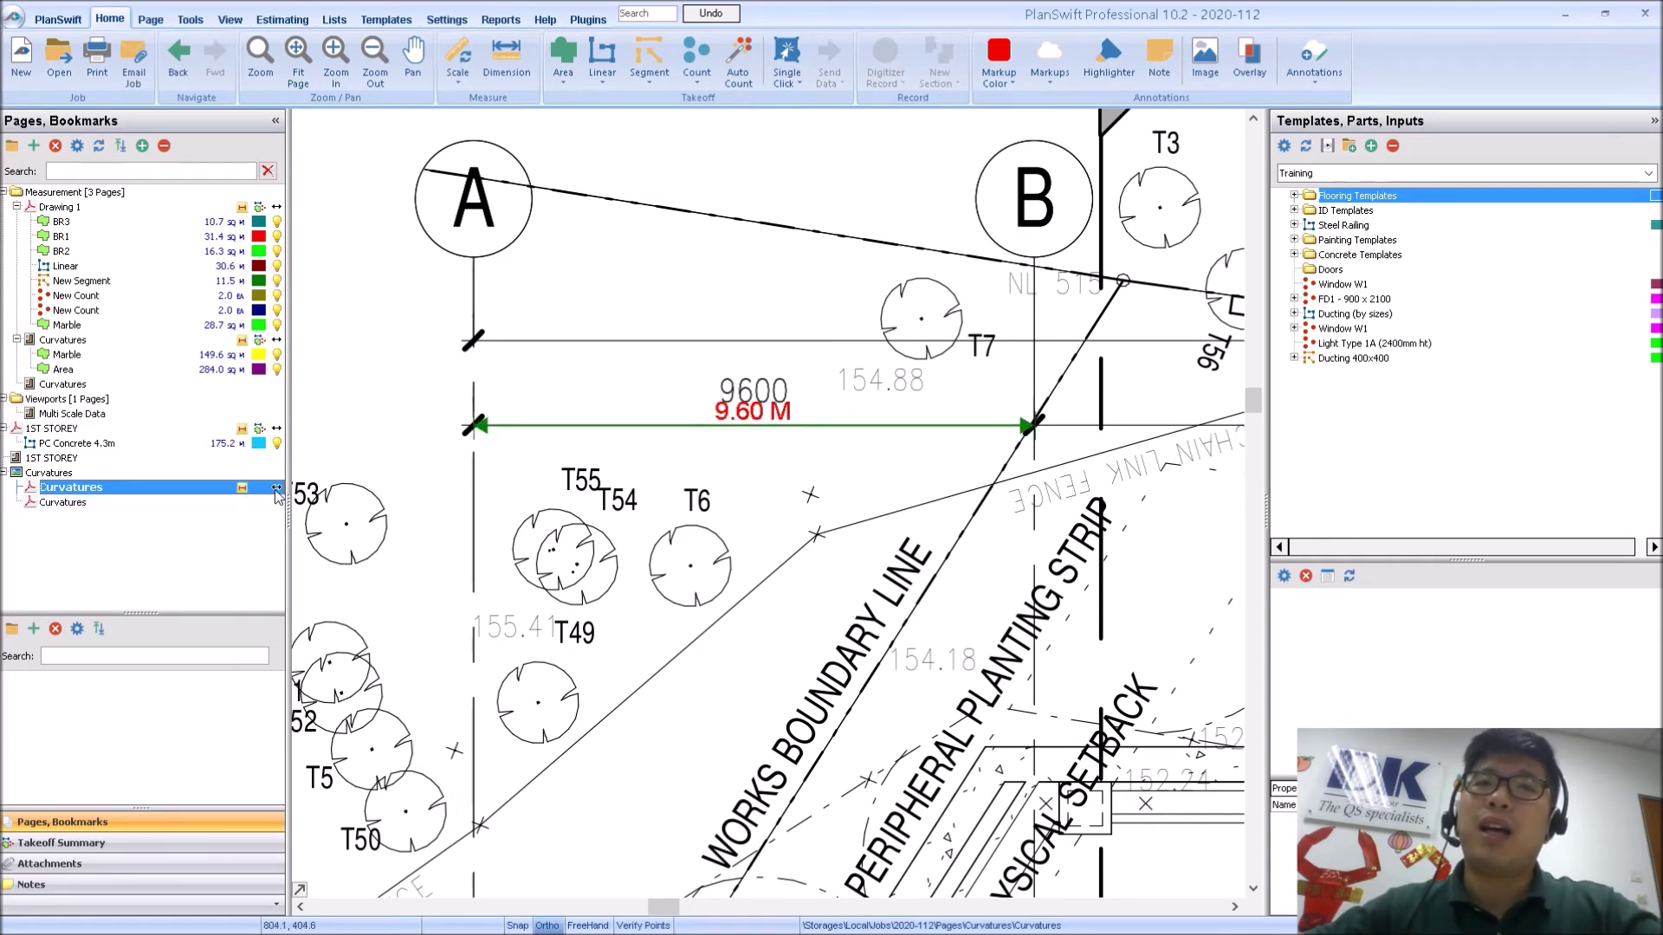
click(276, 490)
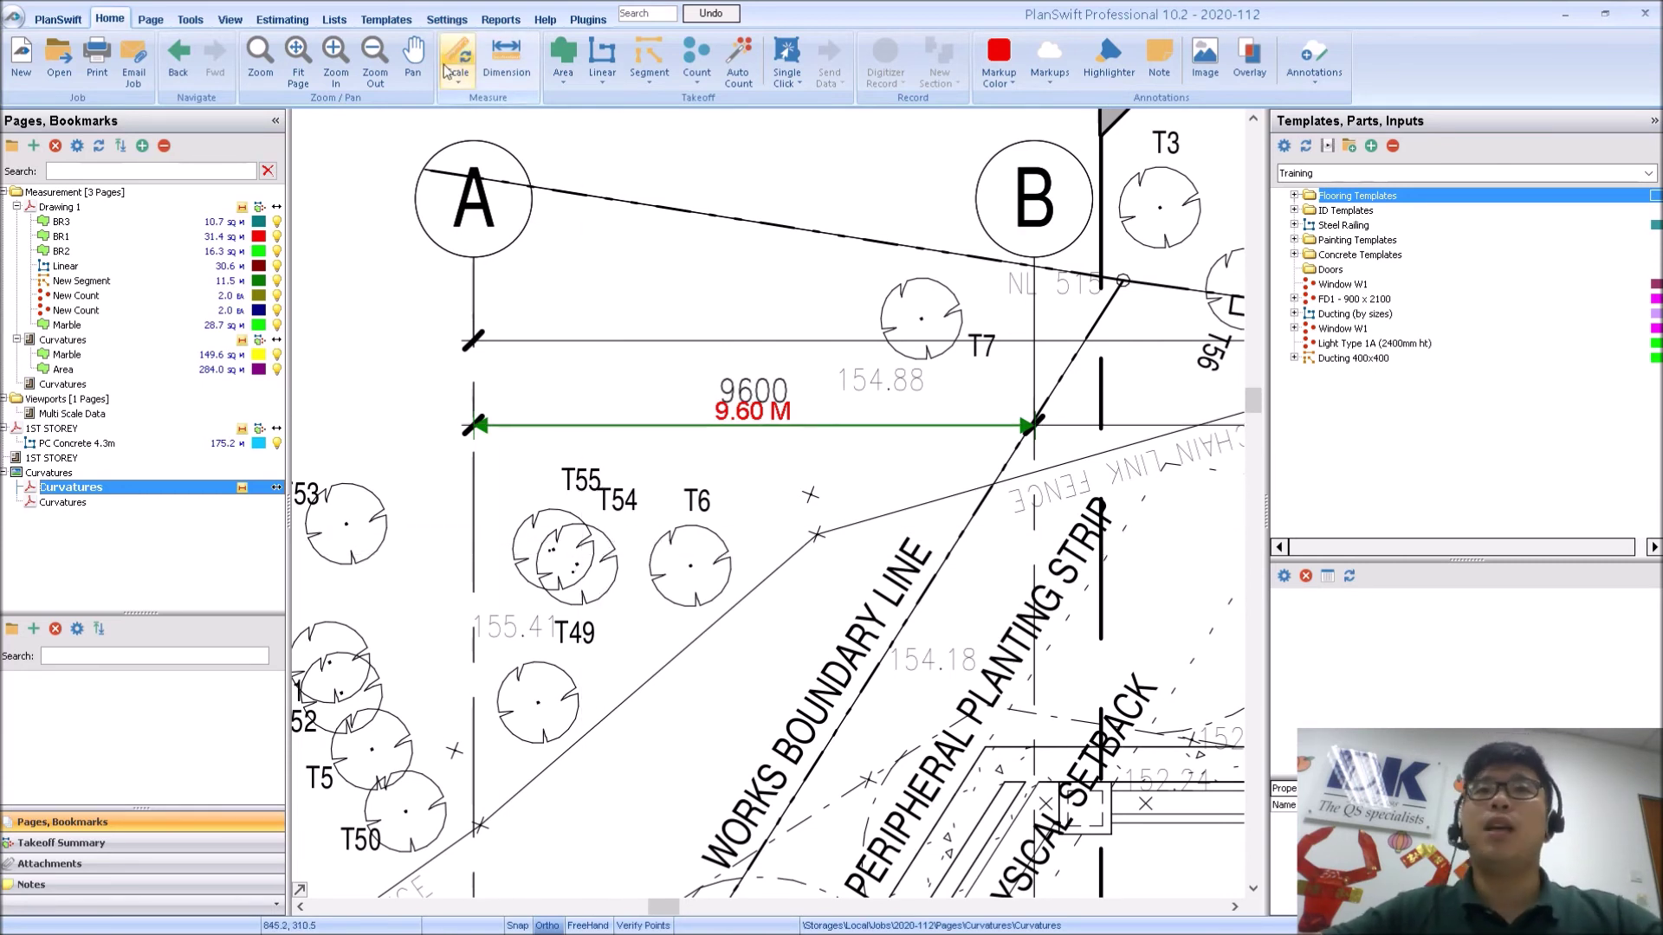
- Measure from grid A's tick to grid B's tick with the Dimension tool, confirming 9.60 M
click(518, 80)
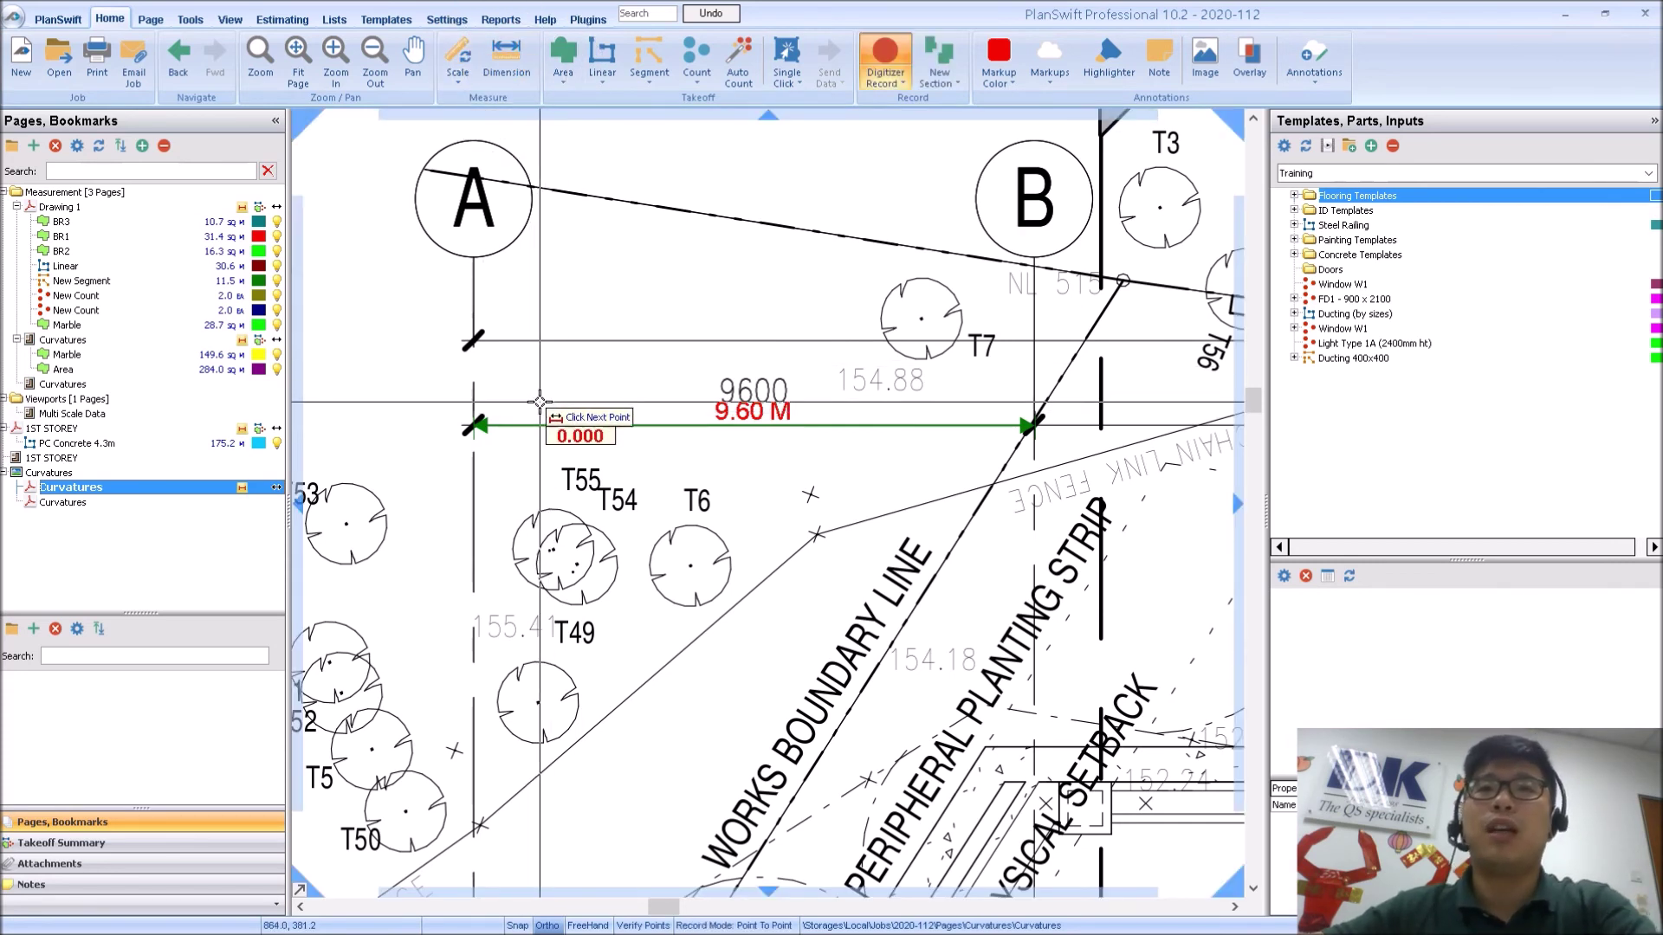
scroll(476, 426, up, 5)
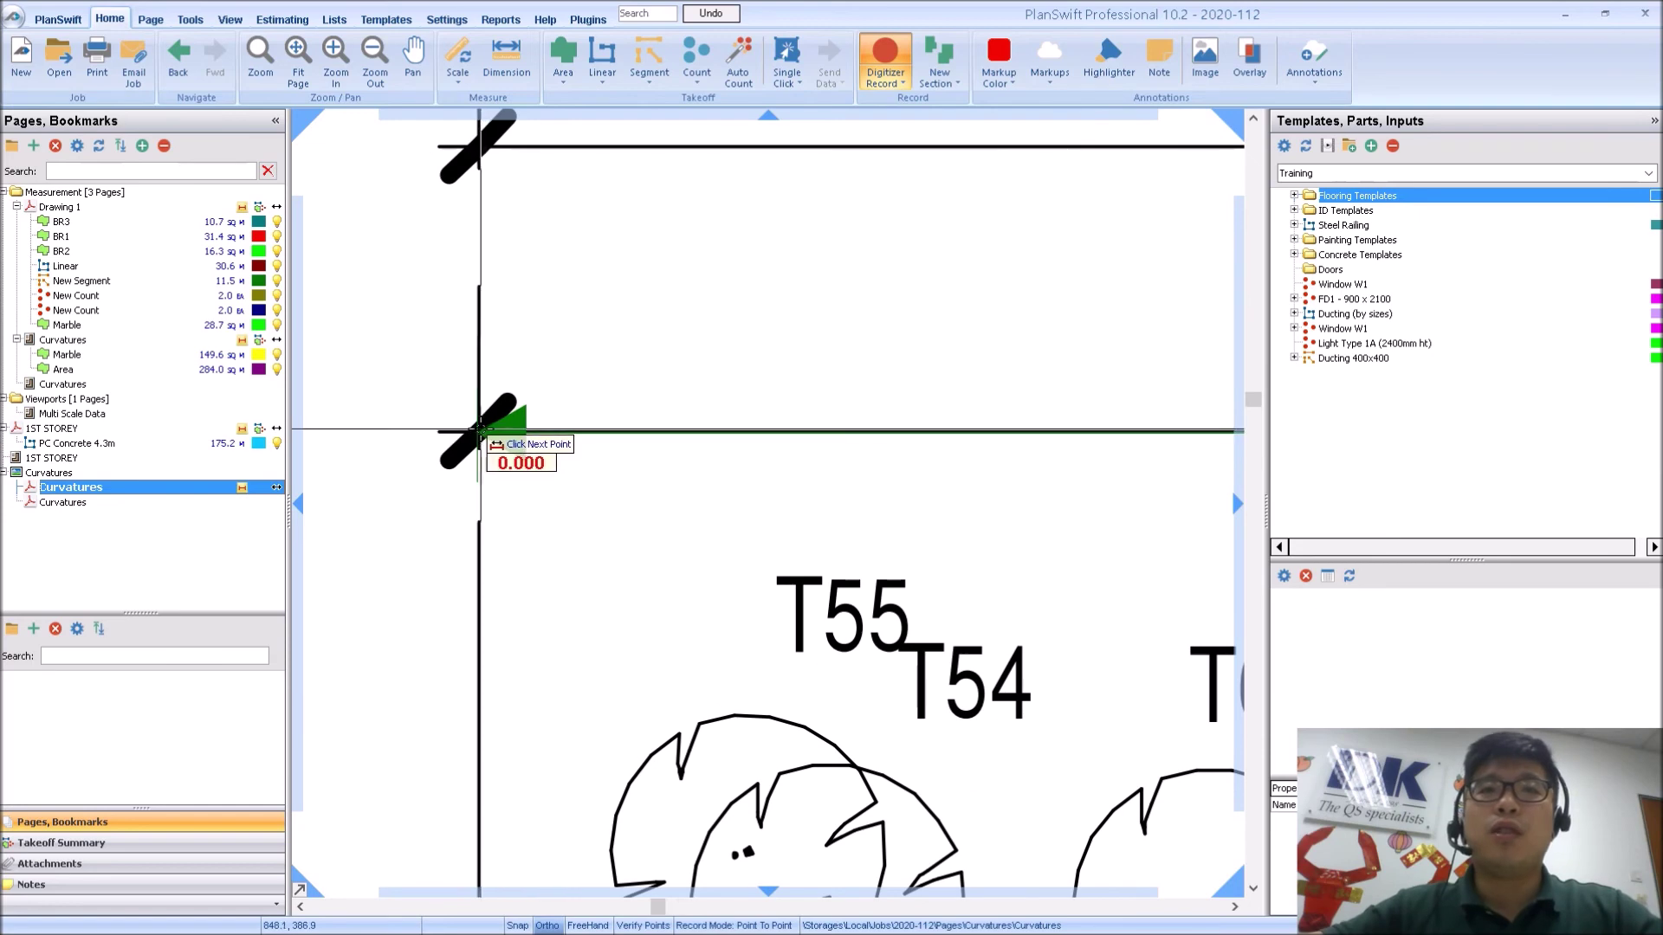
click(479, 429)
scroll(478, 433, down, 5)
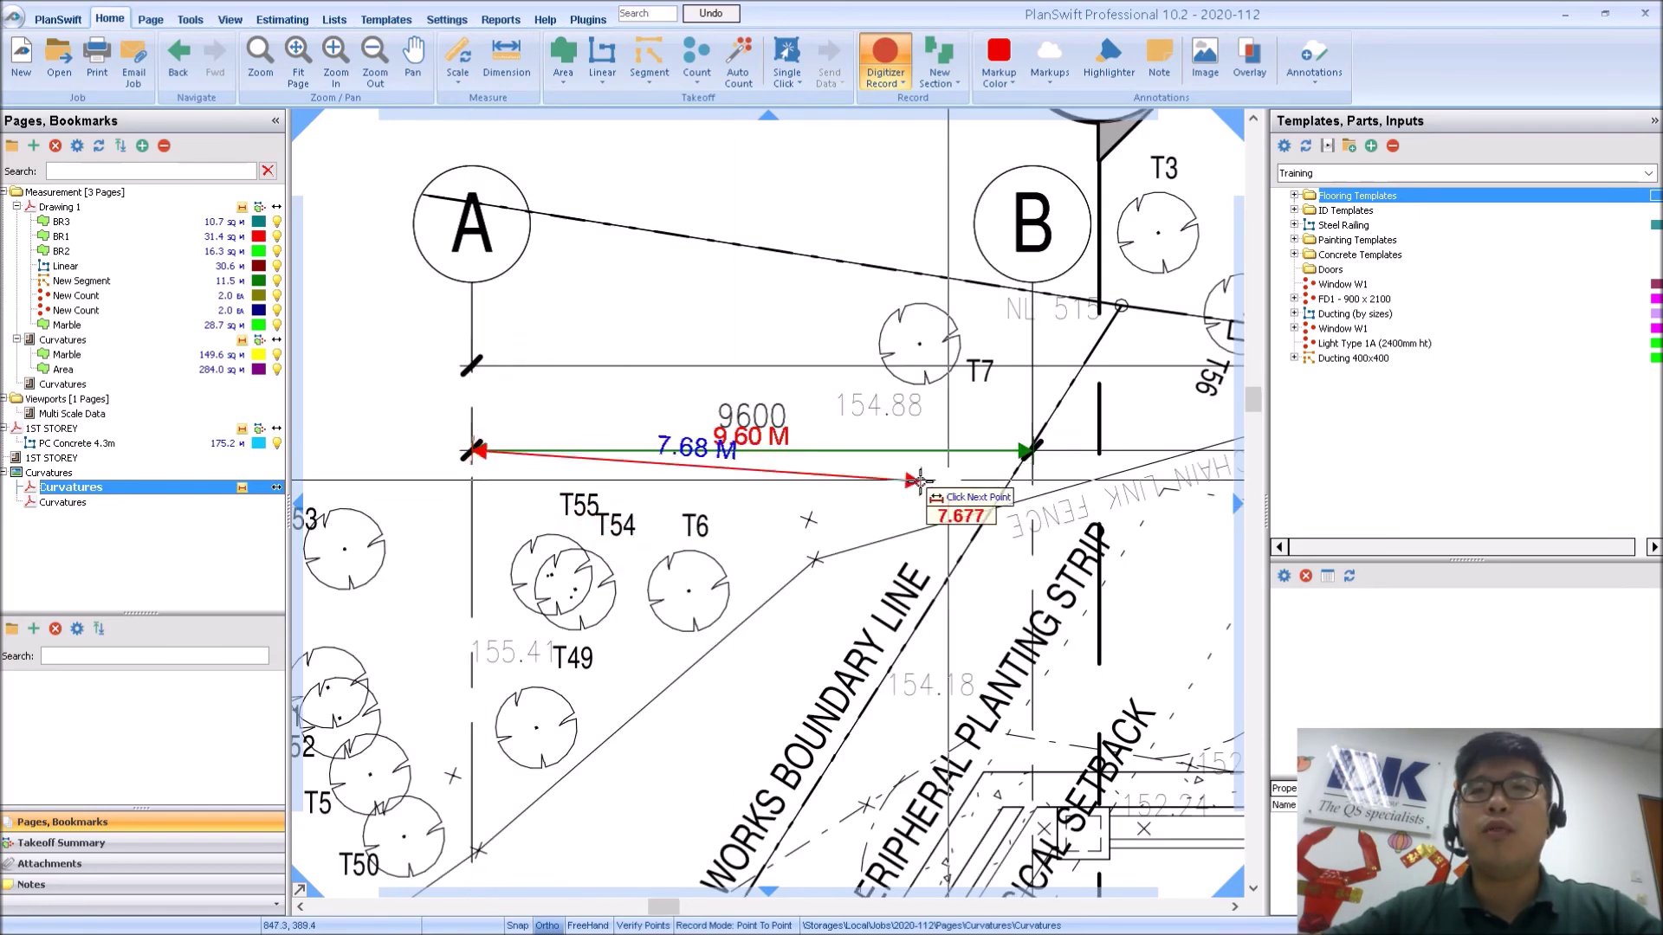
scroll(1003, 446, up, 4)
scroll(1005, 448, down, 2)
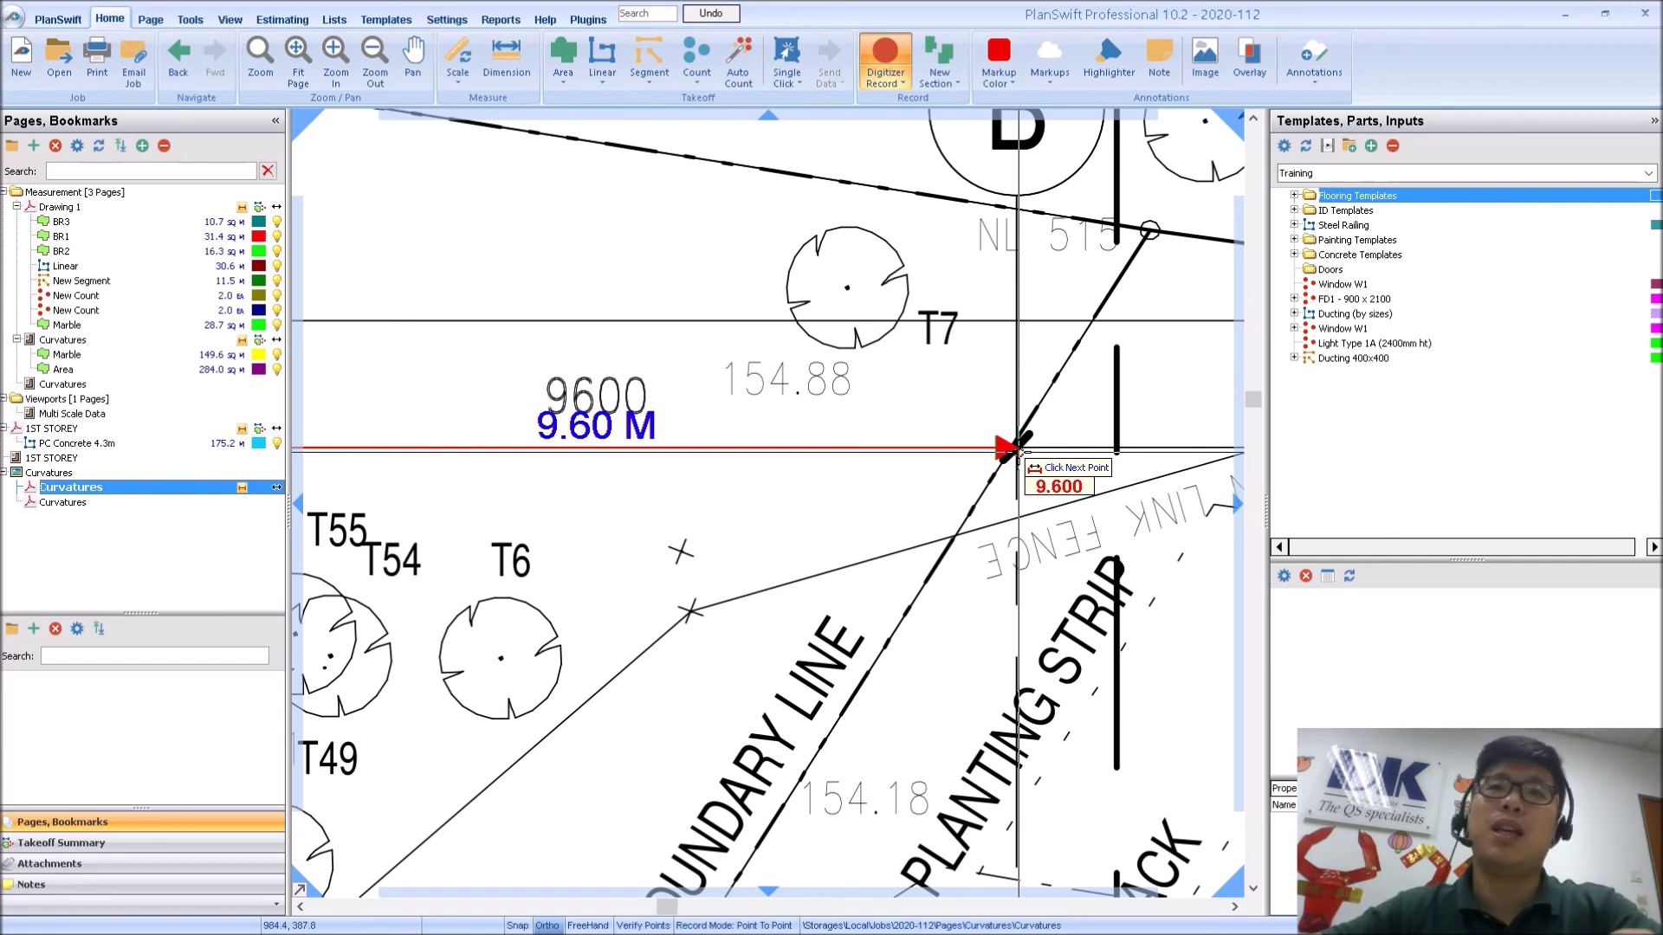
click(1018, 449)
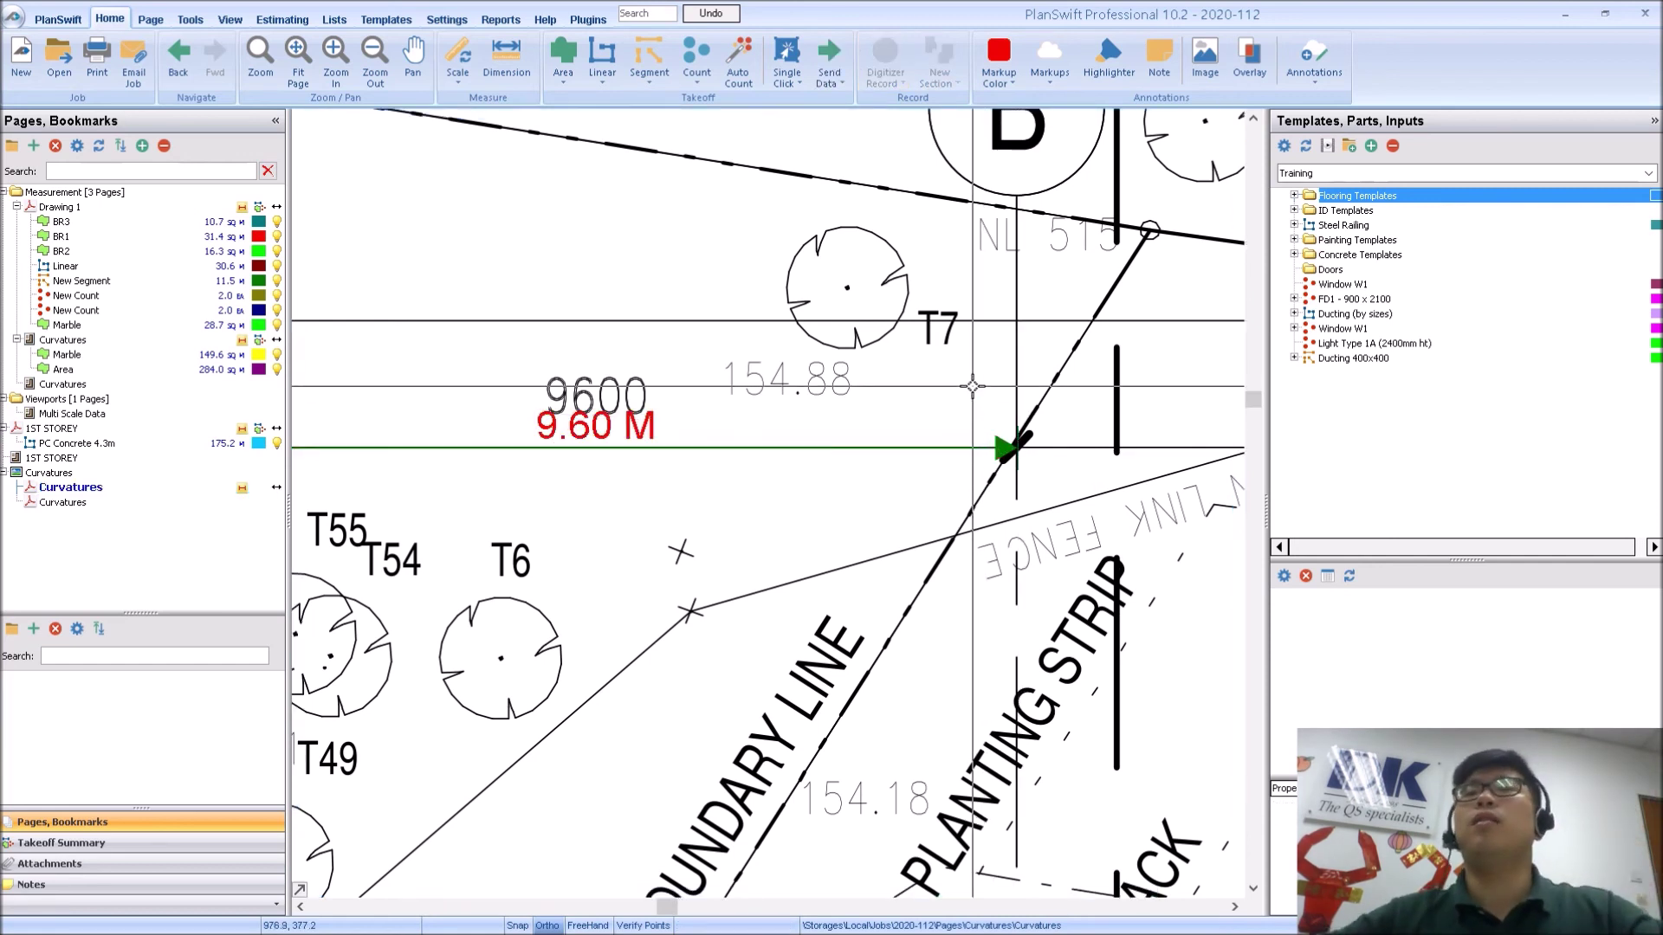